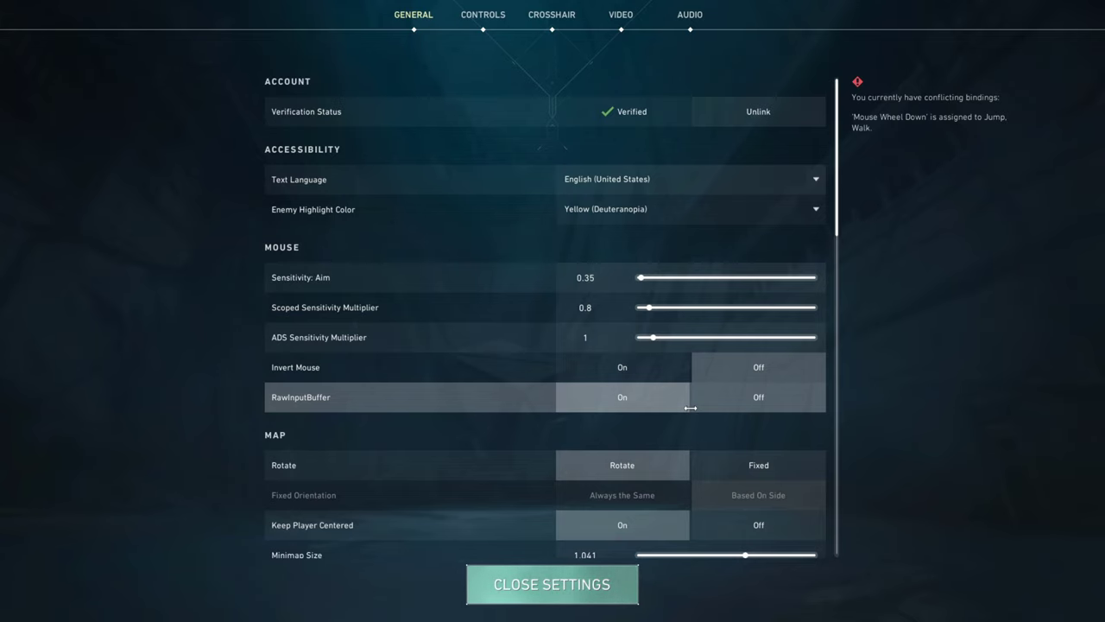
Set Show Mature Content to Off in the Other section of General settings
{"action": "scroll", "coordinate": [690, 407], "scroll_direction": "down", "scroll_amount": 3}
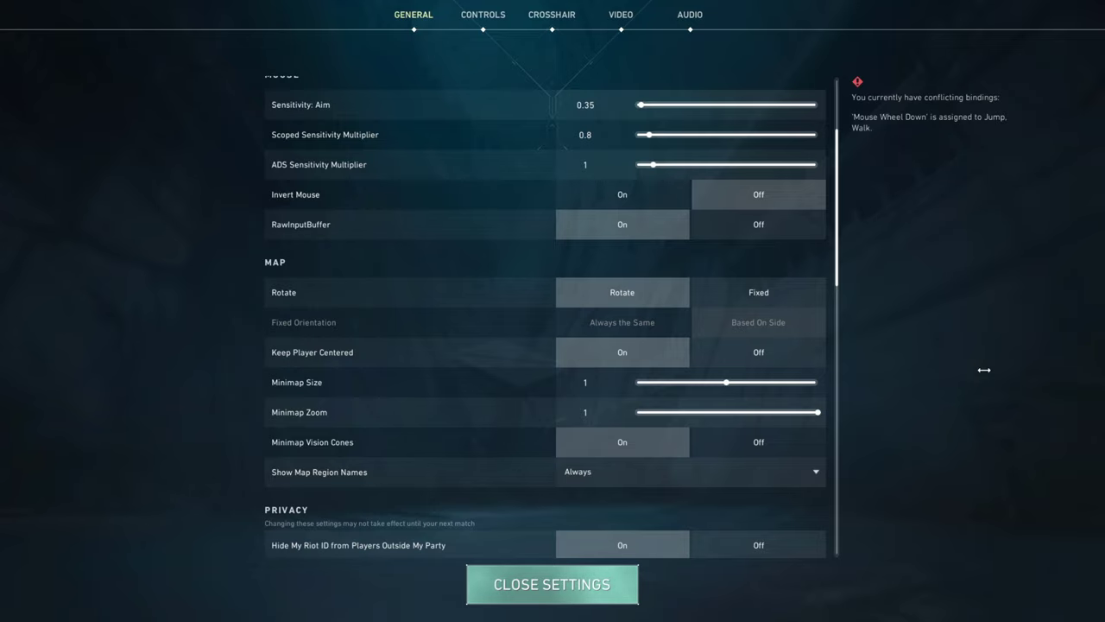
{"action": "scroll", "coordinate": [774, 413], "scroll_direction": "down", "scroll_amount": 1}
{"action": "scroll", "coordinate": [774, 414], "scroll_direction": "down", "scroll_amount": 7}
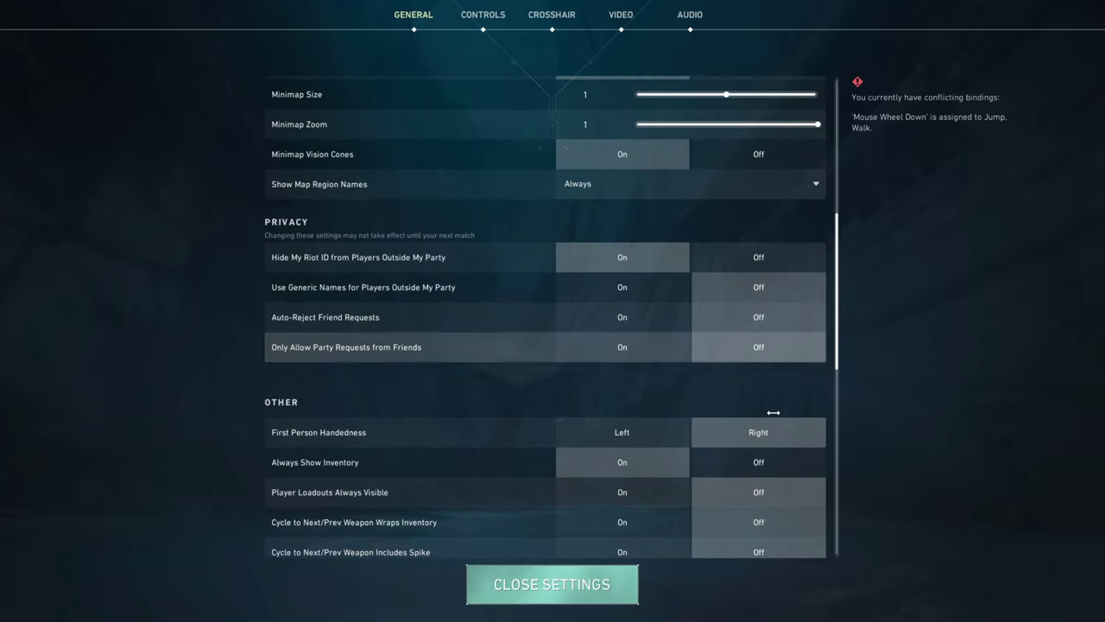
{"action": "scroll", "coordinate": [771, 425], "scroll_direction": "down", "scroll_amount": 2}
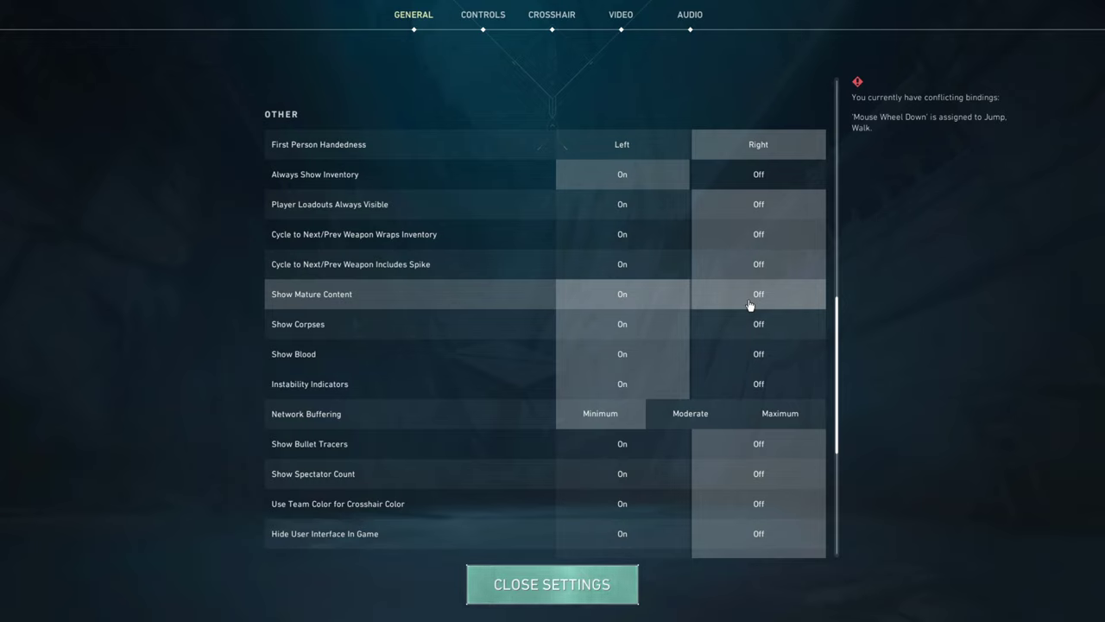
{"action": "left_click", "coordinate": [749, 302]}
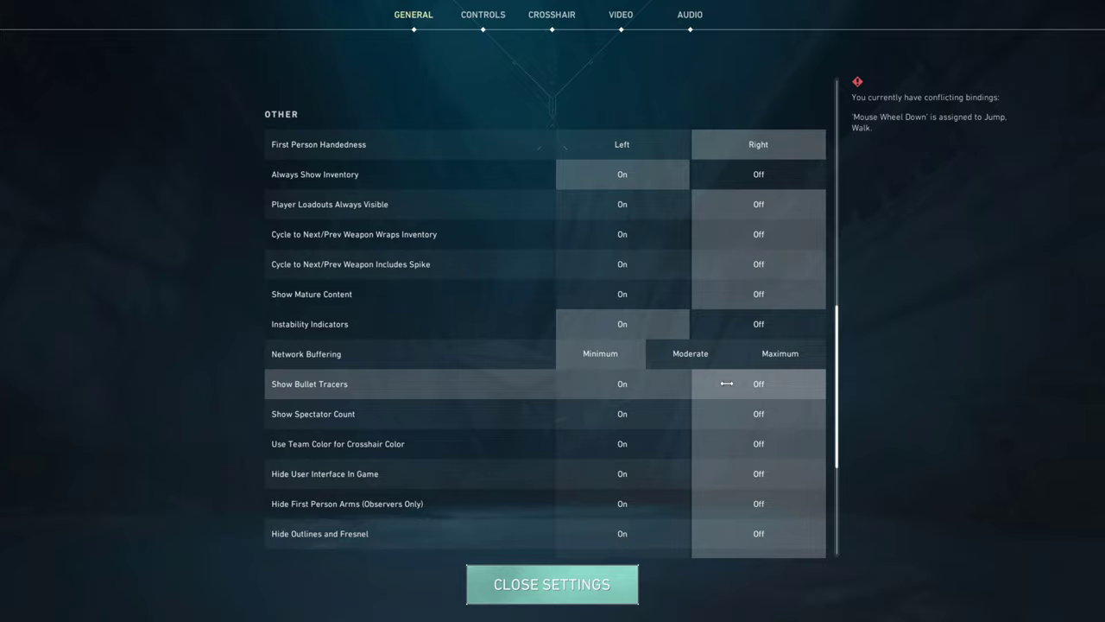
{"action": "scroll", "coordinate": [726, 384], "scroll_direction": "down", "scroll_amount": 5}
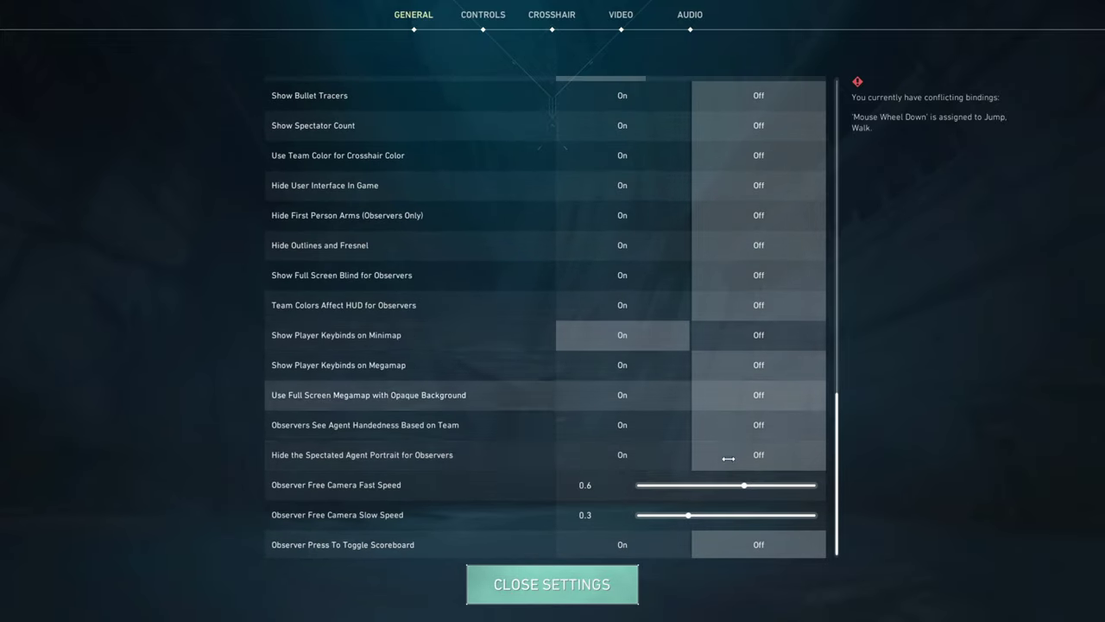
{"action": "scroll", "coordinate": [708, 457], "scroll_direction": "up", "scroll_amount": 5}
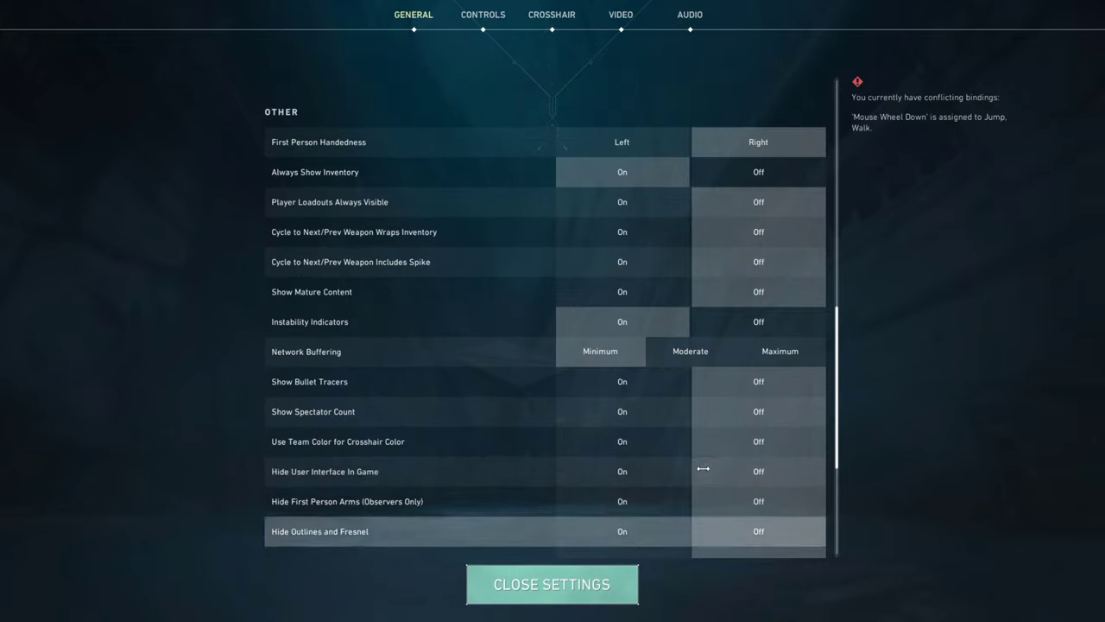
{"action": "scroll", "coordinate": [704, 467], "scroll_direction": "down", "scroll_amount": 5}
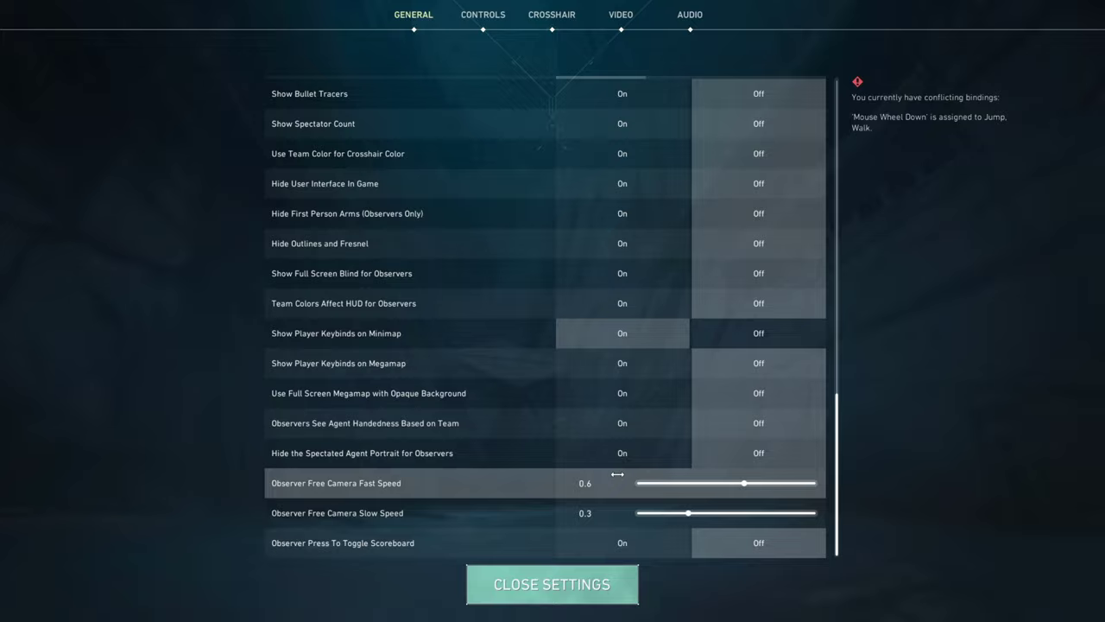
{"action": "scroll", "coordinate": [649, 419], "scroll_direction": "up", "scroll_amount": 1}
{"action": "scroll", "coordinate": [656, 379], "scroll_direction": "up", "scroll_amount": 15}
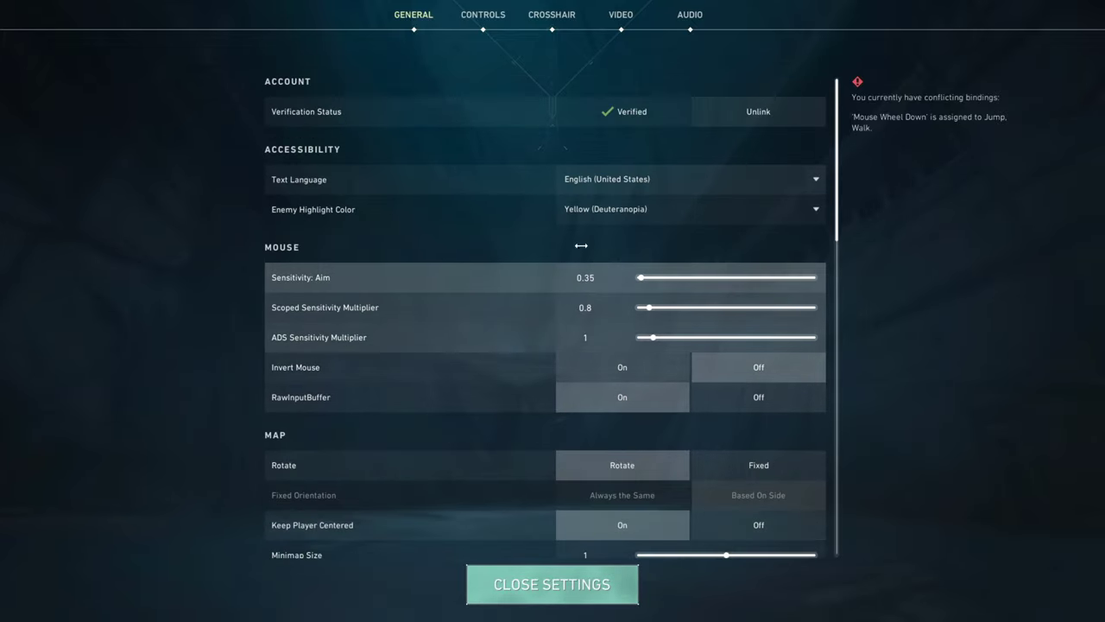
{"action": "scroll", "coordinate": [675, 299], "scroll_direction": "down", "scroll_amount": 8}
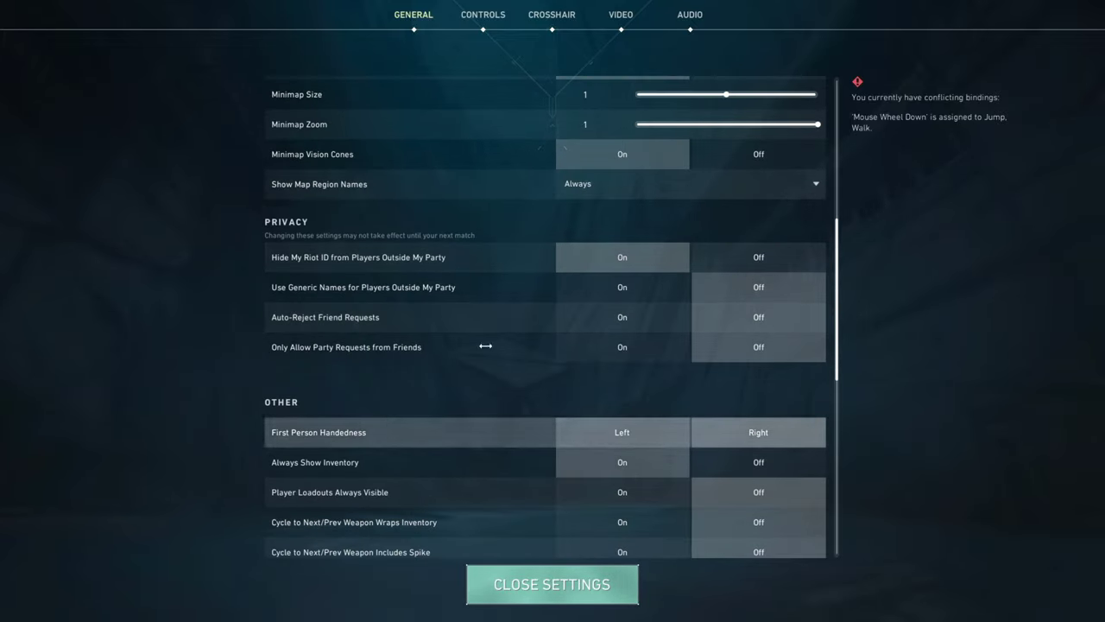
{"action": "scroll", "coordinate": [638, 372], "scroll_direction": "down", "scroll_amount": 2}
{"action": "scroll", "coordinate": [638, 372], "scroll_direction": "down", "scroll_amount": 5}
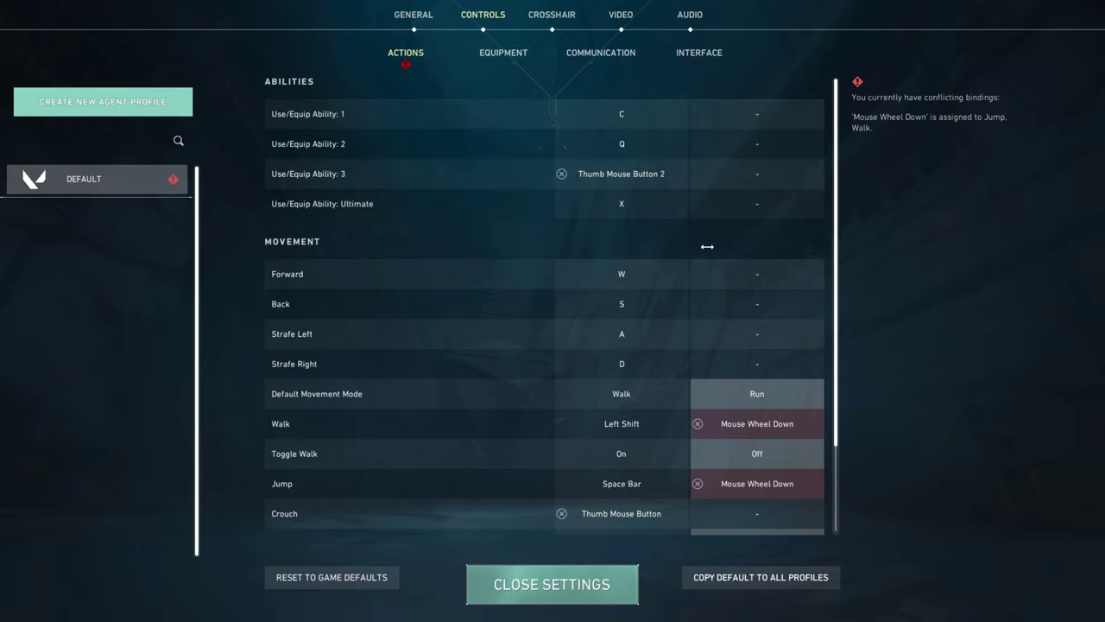
Review the Abilities and Movement bindings: Walk on Left Shift, Jump on Space Bar, Crouch on Thumb Mouse Button
{"action": "scroll", "coordinate": [707, 246], "scroll_direction": "down", "scroll_amount": 3}
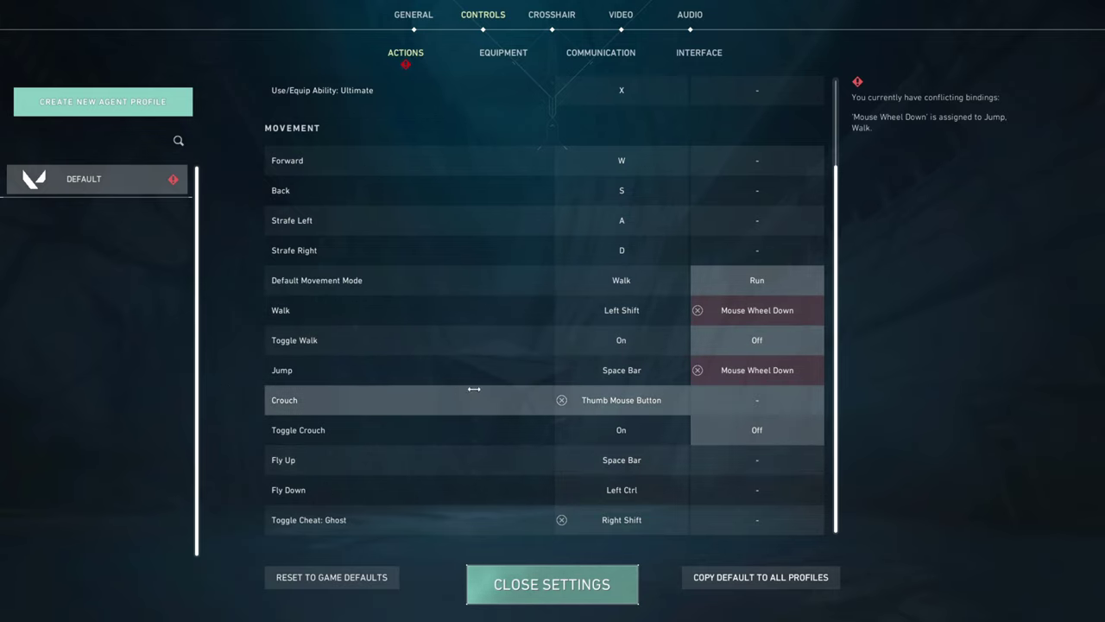
{"action": "mouse_move", "coordinate": [810, 319]}
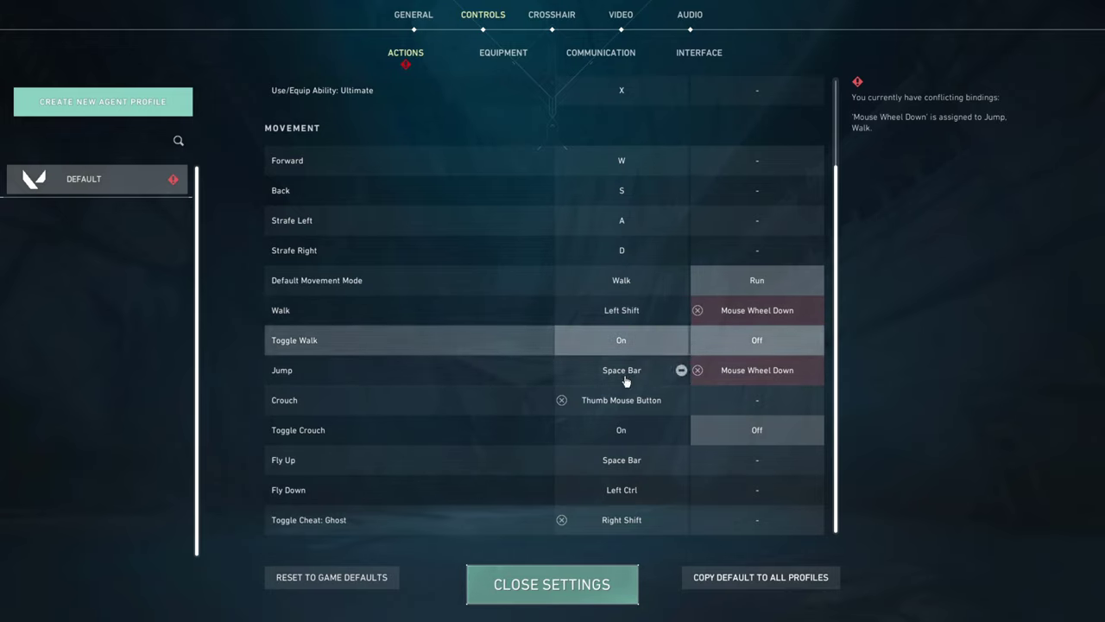
{"action": "mouse_move", "coordinate": [644, 386]}
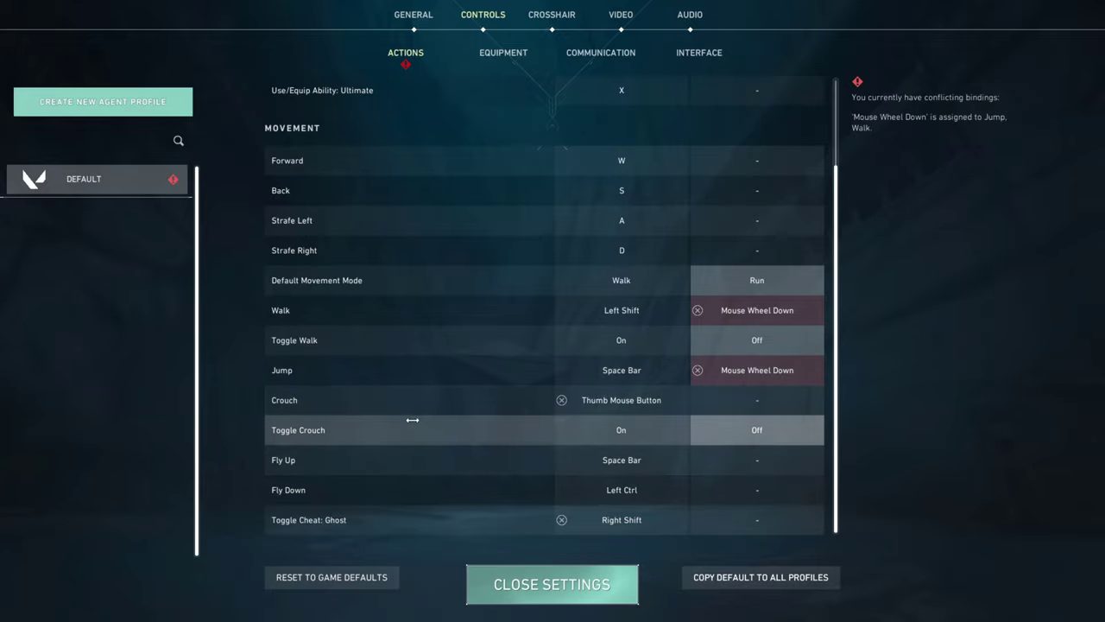
{"action": "mouse_move", "coordinate": [644, 408]}
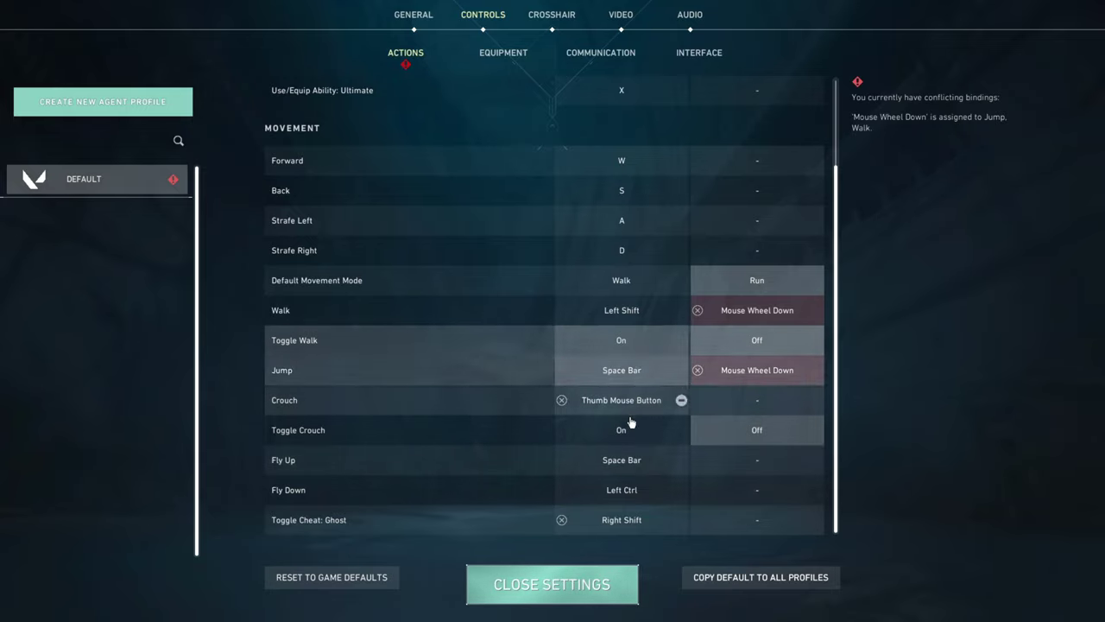
Look through the weapon and equipment key bindings in the Equipment sub-tab
{"action": "left_click", "coordinate": [502, 54]}
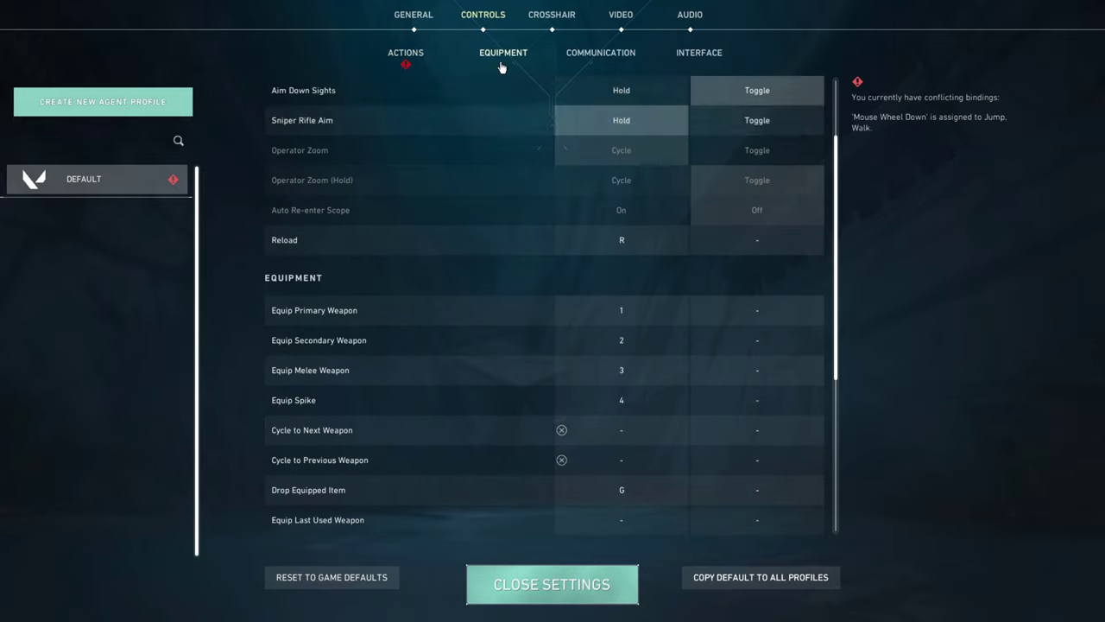
{"action": "scroll", "coordinate": [722, 184], "scroll_direction": "up", "scroll_amount": 5}
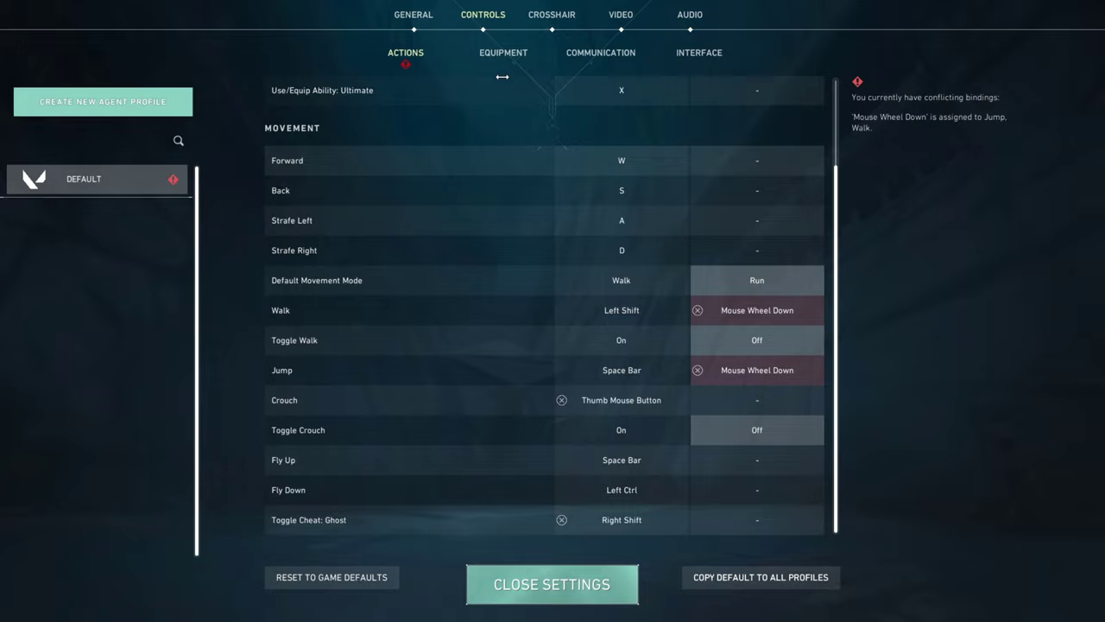
{"action": "scroll", "coordinate": [616, 286], "scroll_direction": "down", "scroll_amount": 6}
{"action": "scroll", "coordinate": [518, 303], "scroll_direction": "up", "scroll_amount": 1}
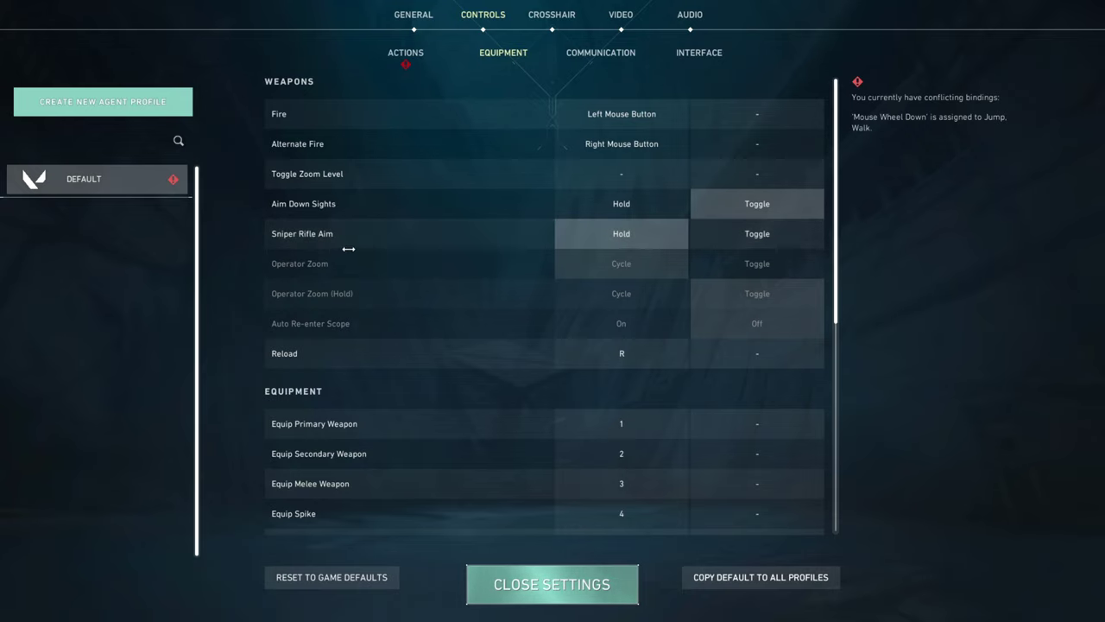
{"action": "scroll", "coordinate": [397, 284], "scroll_direction": "down", "scroll_amount": 3}
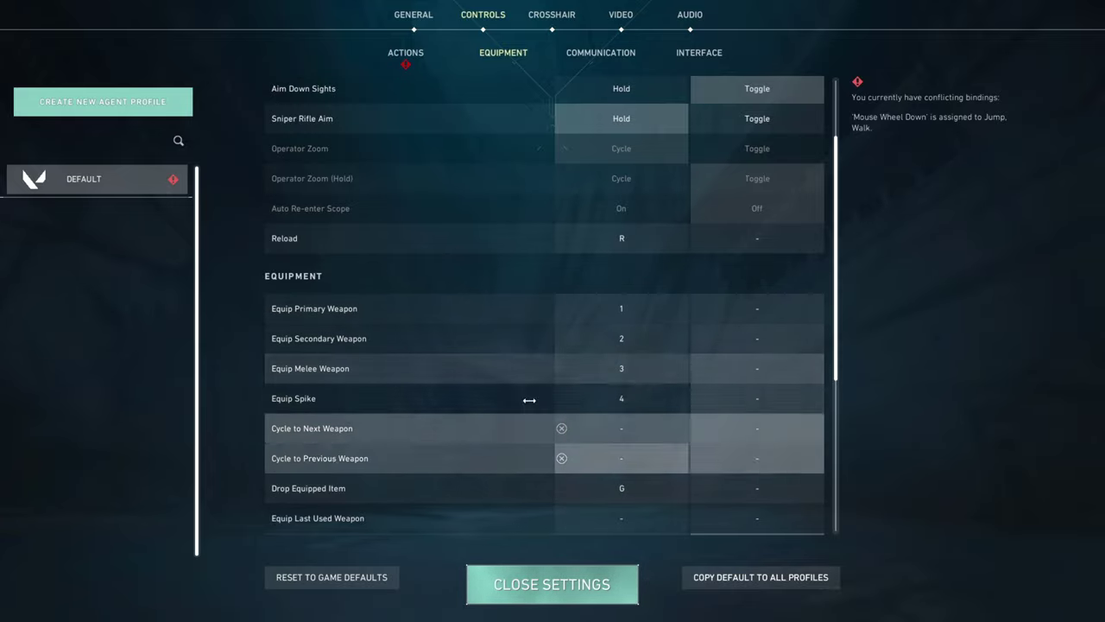
{"action": "scroll", "coordinate": [636, 360], "scroll_direction": "down", "scroll_amount": 2}
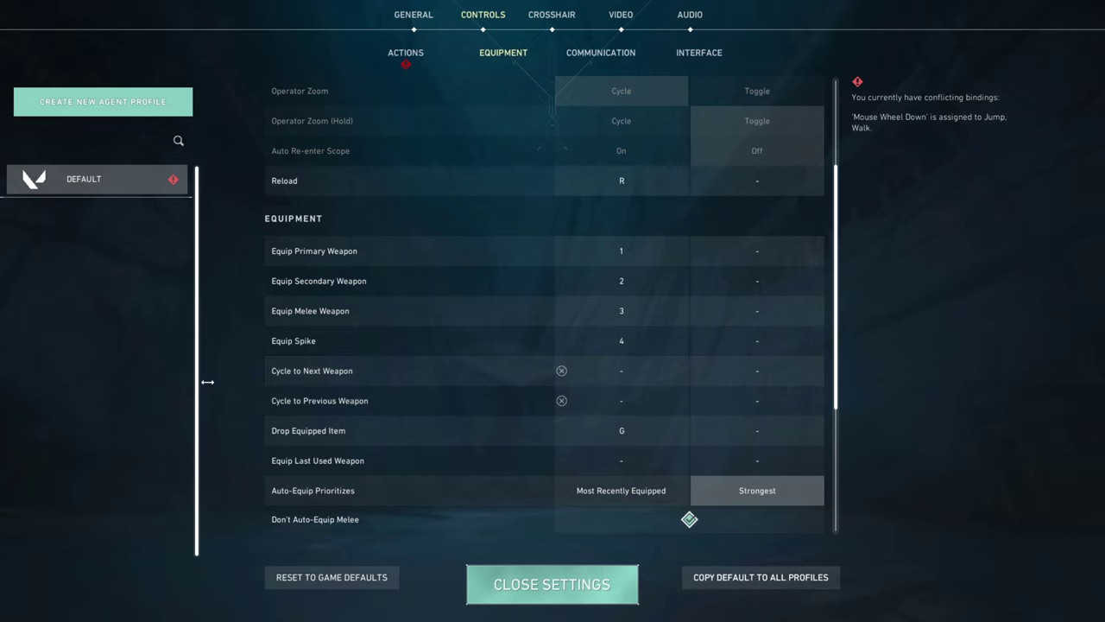
{"action": "scroll", "coordinate": [477, 380], "scroll_direction": "down", "scroll_amount": 4}
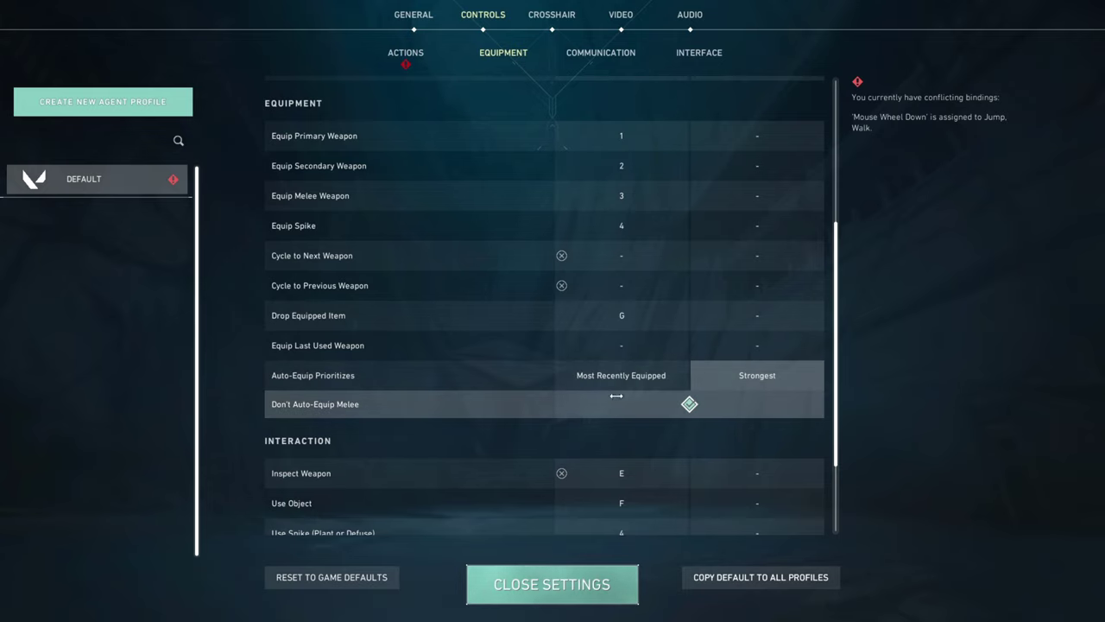
Show the Communication bindings: party push-to-talk N, team push-to-talk V, Ping on Middle Mouse Button
{"action": "mouse_move", "coordinate": [329, 404]}
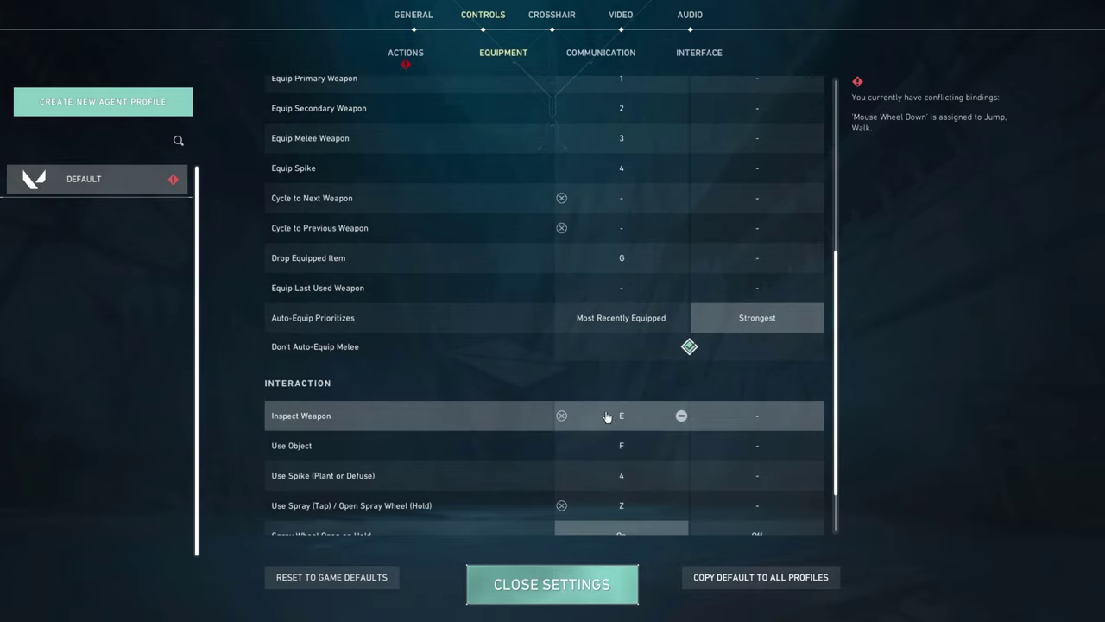
{"action": "scroll", "coordinate": [751, 397], "scroll_direction": "down", "scroll_amount": 3}
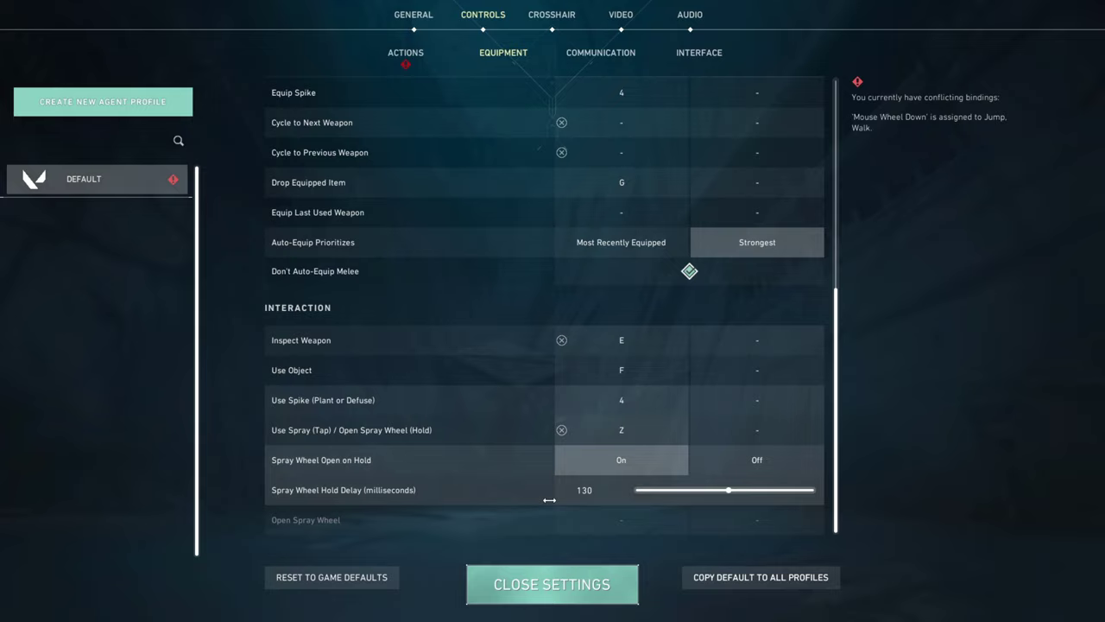
{"action": "left_click", "coordinate": [601, 53]}
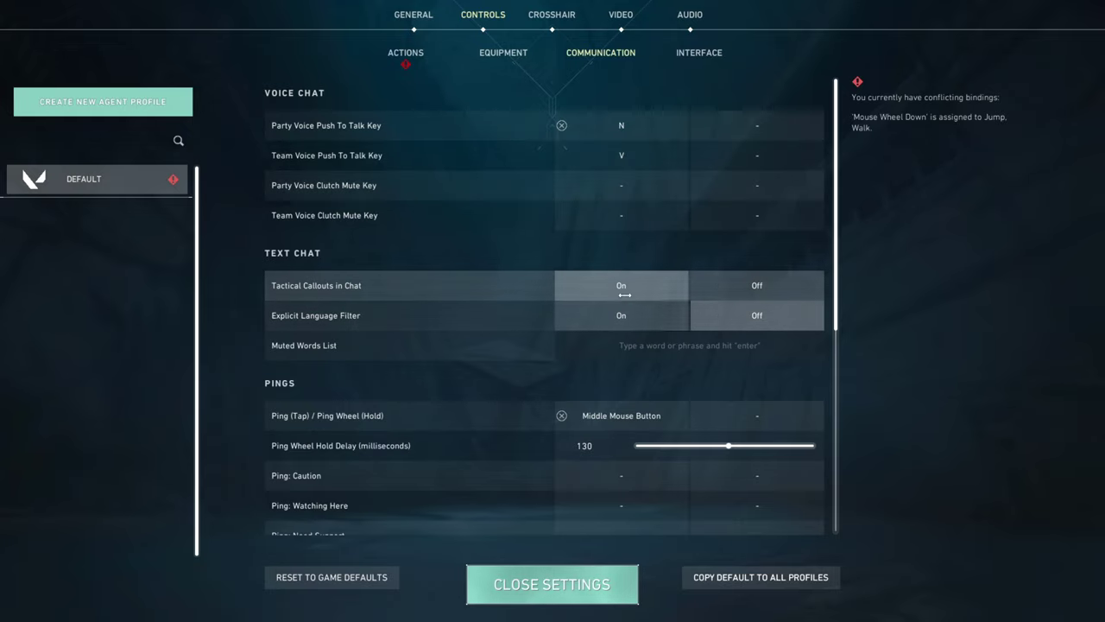
Review the Communication and Interface bindings for scoreboard, map and voting, then switch to Crosshair settings
{"action": "scroll", "coordinate": [628, 346], "scroll_direction": "down", "scroll_amount": 2}
{"action": "scroll", "coordinate": [723, 420], "scroll_direction": "down", "scroll_amount": 9}
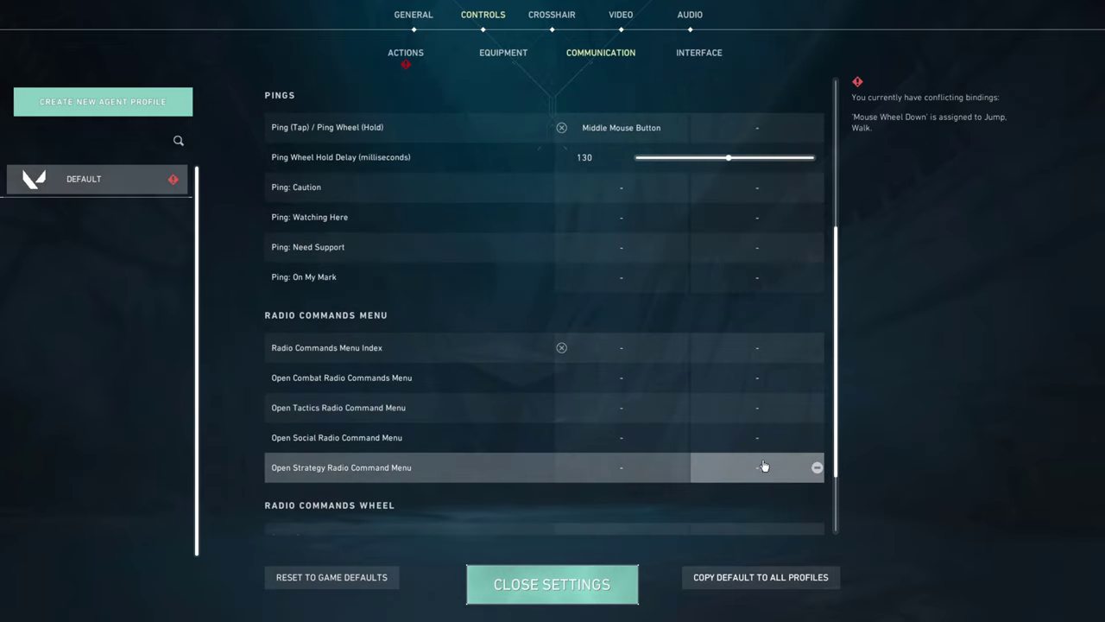
{"action": "scroll", "coordinate": [643, 246], "scroll_direction": "up", "scroll_amount": 3}
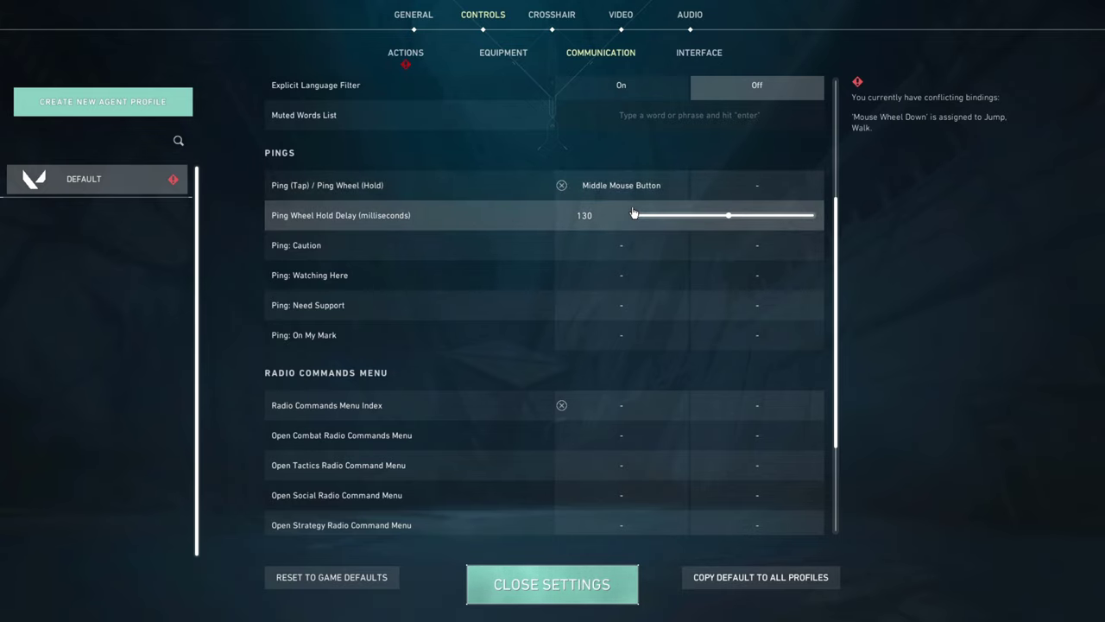
{"action": "scroll", "coordinate": [637, 250], "scroll_direction": "down", "scroll_amount": 5}
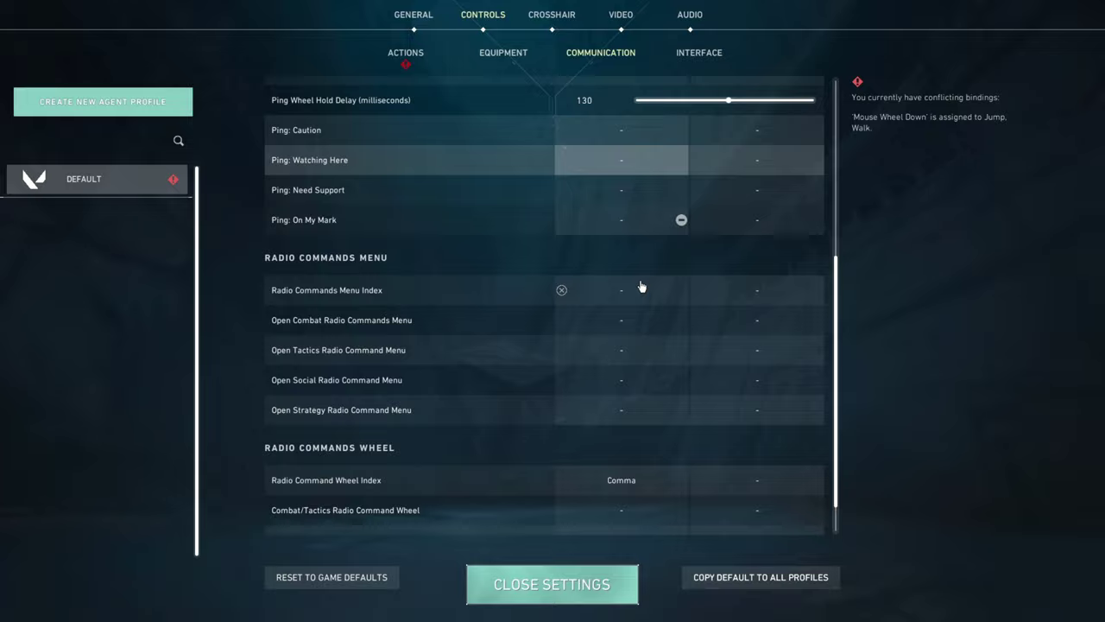
{"action": "scroll", "coordinate": [678, 360], "scroll_direction": "up", "scroll_amount": 12}
{"action": "left_click", "coordinate": [696, 56]}
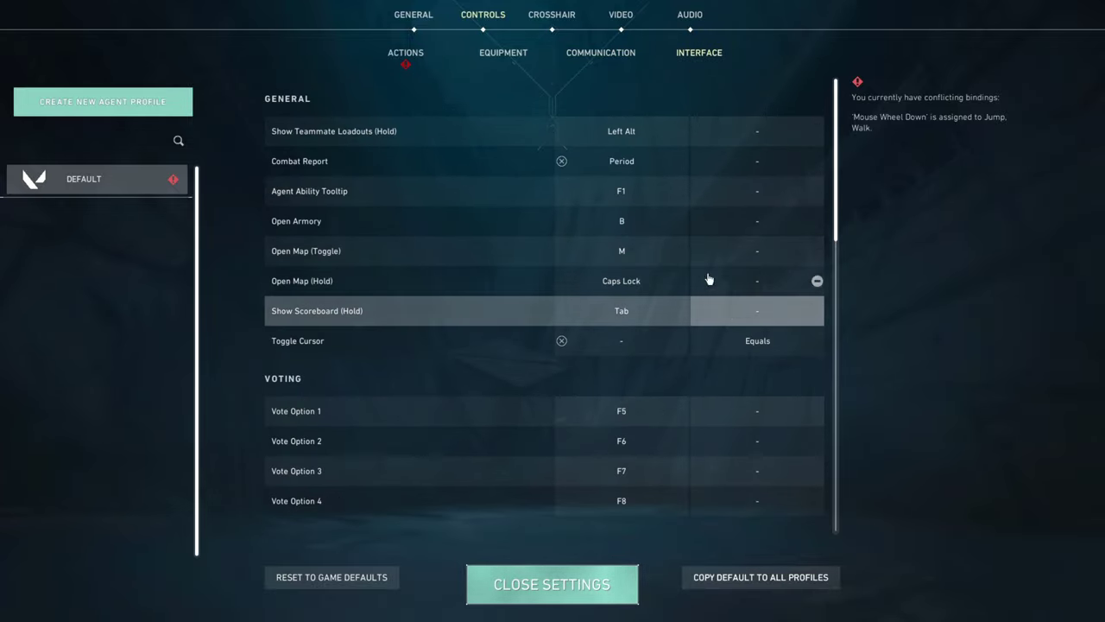
{"action": "scroll", "coordinate": [681, 291], "scroll_direction": "down", "scroll_amount": 15}
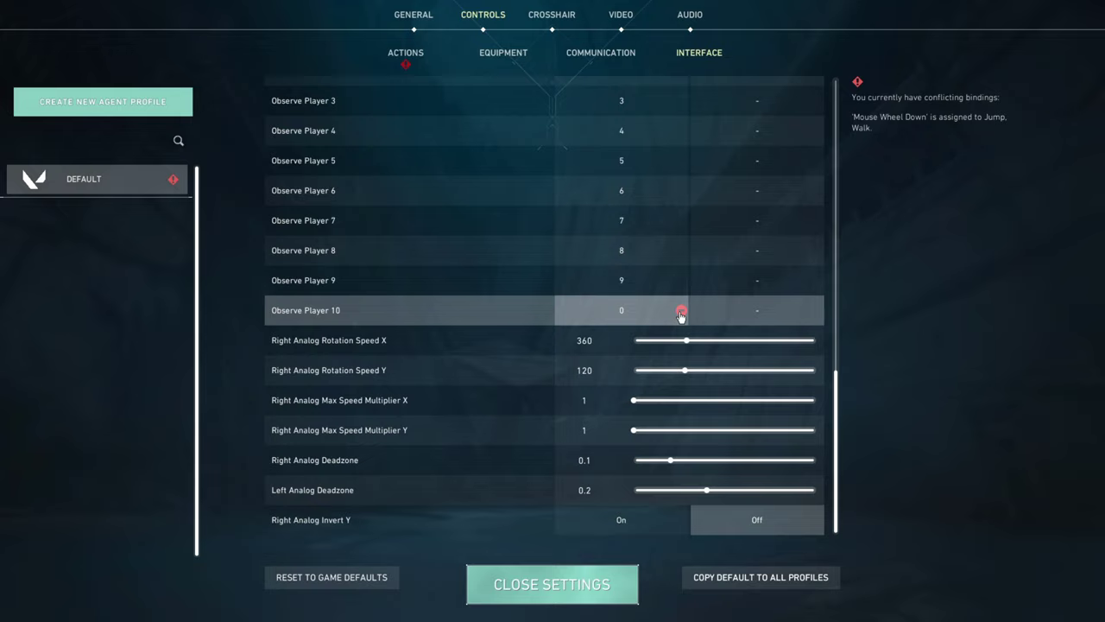
{"action": "scroll", "coordinate": [681, 316], "scroll_direction": "up", "scroll_amount": 15}
{"action": "left_click", "coordinate": [535, 14]}
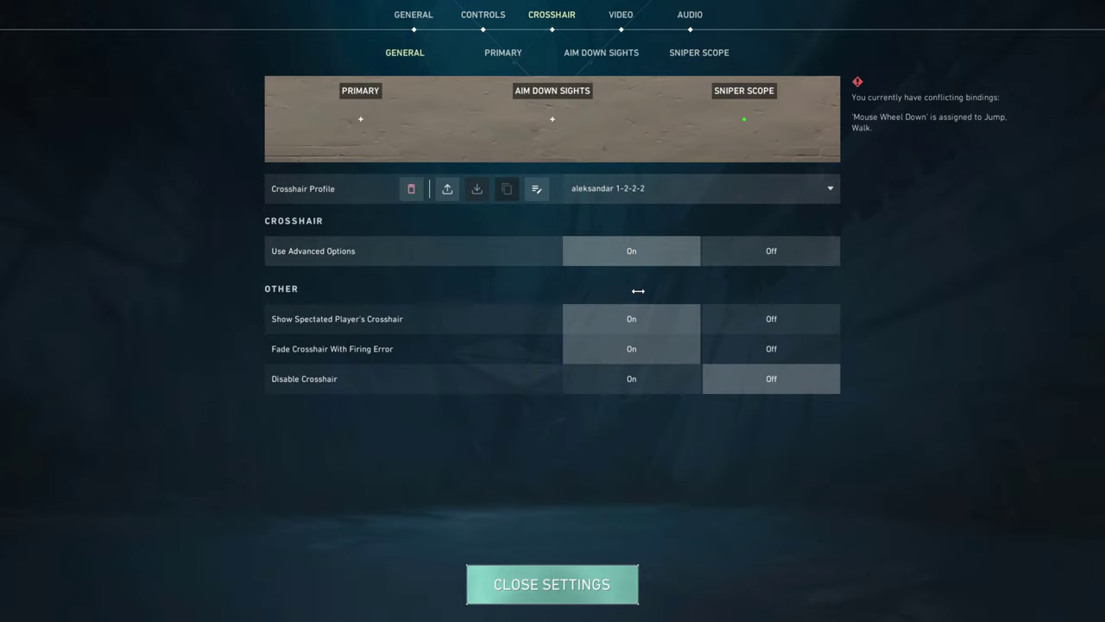
Preview the saved curry/aspas/p0ppin/idek crosshair profile and its primary settings
{"action": "left_click", "coordinate": [609, 184]}
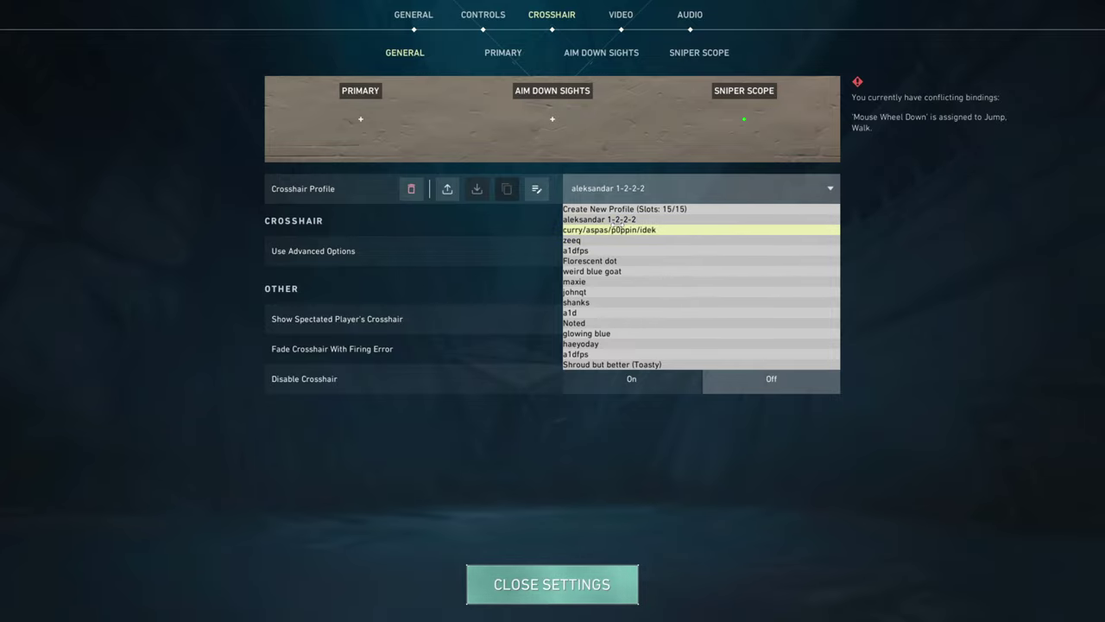
{"action": "left_click", "coordinate": [612, 229]}
{"action": "left_click", "coordinate": [502, 53]}
{"action": "scroll", "coordinate": [723, 313], "scroll_direction": "down", "scroll_amount": 3}
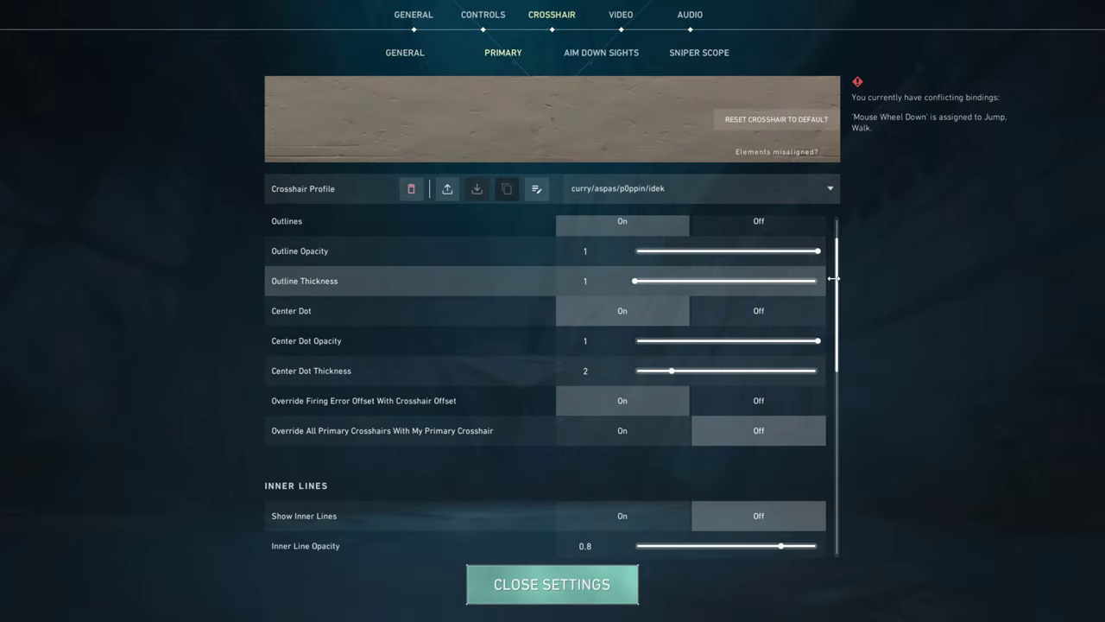
{"action": "left_click_drag", "start_coordinate": [833, 278], "coordinate": [816, 207]}
Reselect your own crosshair profile and set its primary colour to Custom #000000
{"action": "left_click", "coordinate": [682, 188]}
{"action": "left_click", "coordinate": [671, 218]}
{"action": "left_click", "coordinate": [766, 257]}
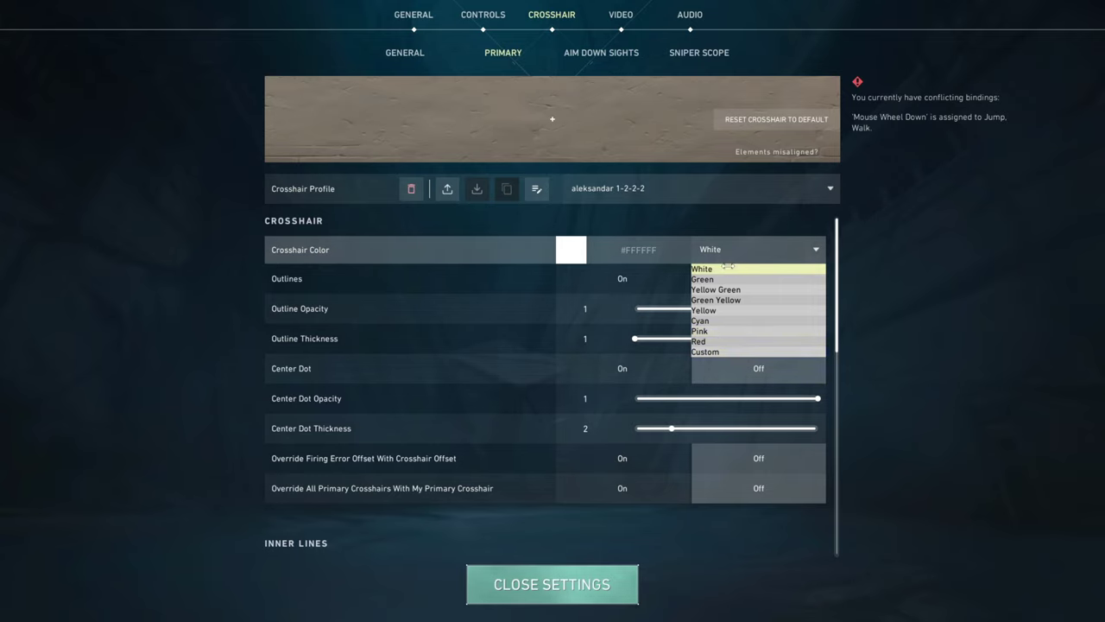
{"action": "left_click", "coordinate": [709, 352]}
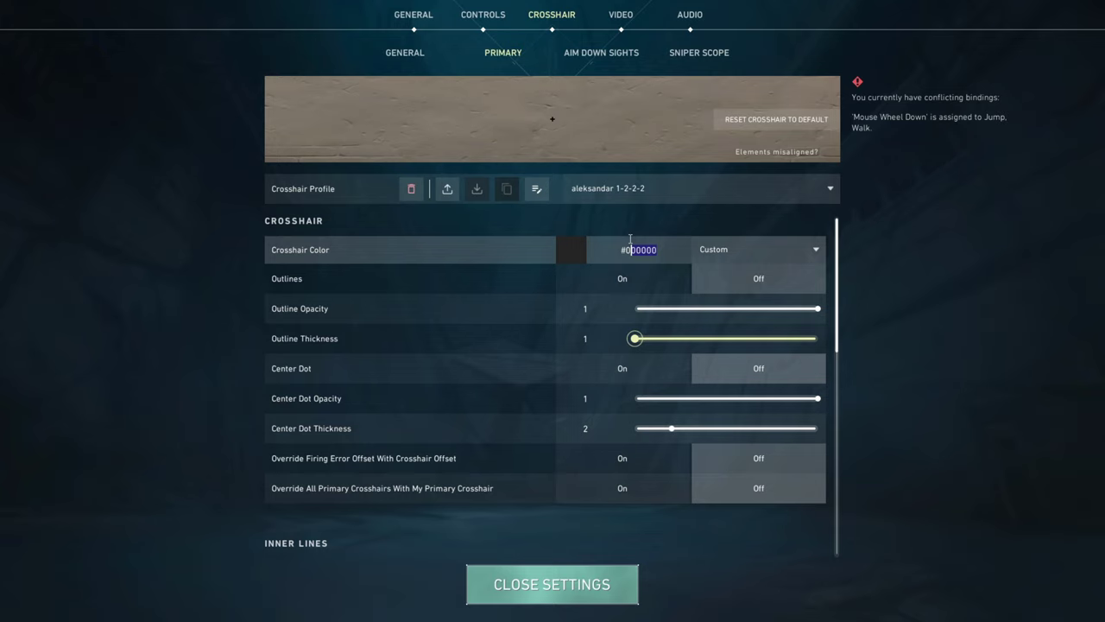
{"action": "left_click", "coordinate": [669, 249]}
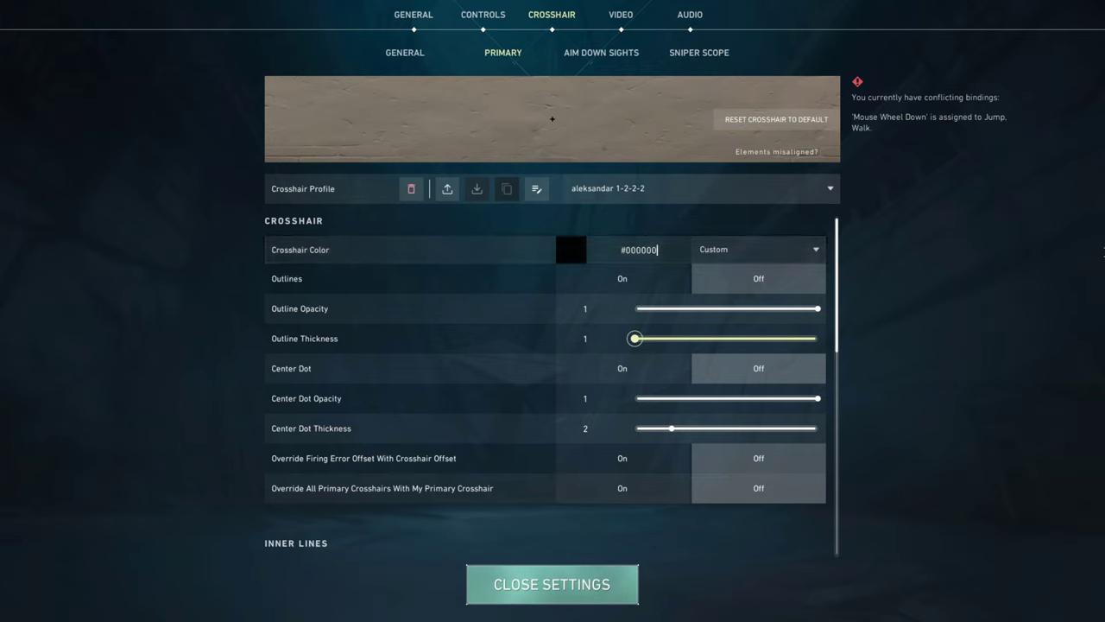
Check the saved profile list without changing profile and return to the Primary crosshair settings
{"action": "left_click", "coordinate": [727, 197]}
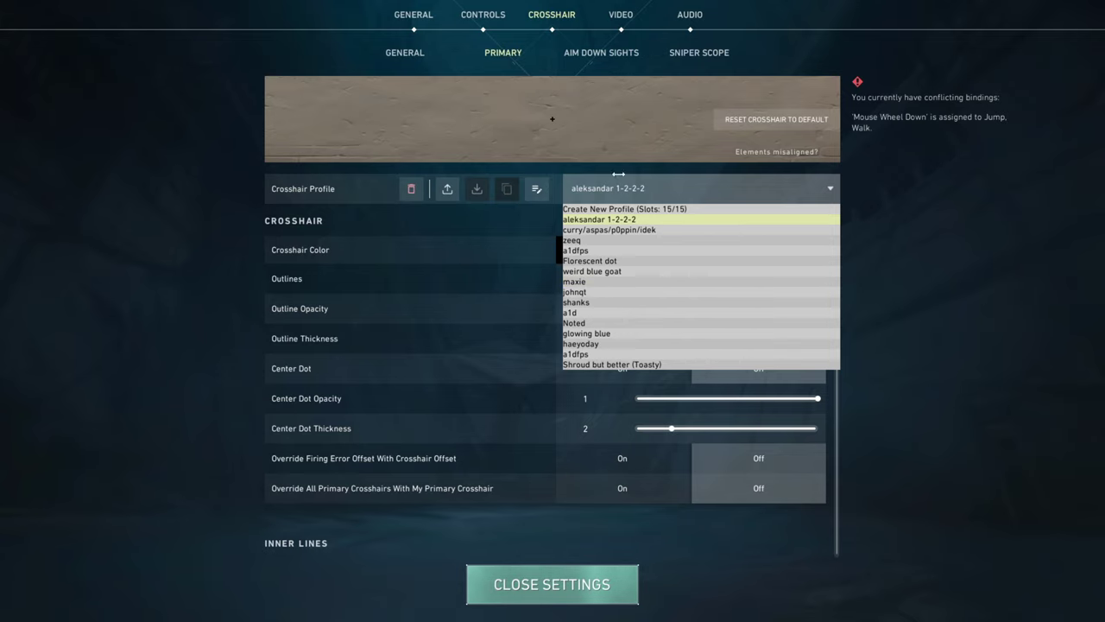
{"action": "left_click", "coordinate": [601, 52]}
{"action": "left_click", "coordinate": [502, 53]}
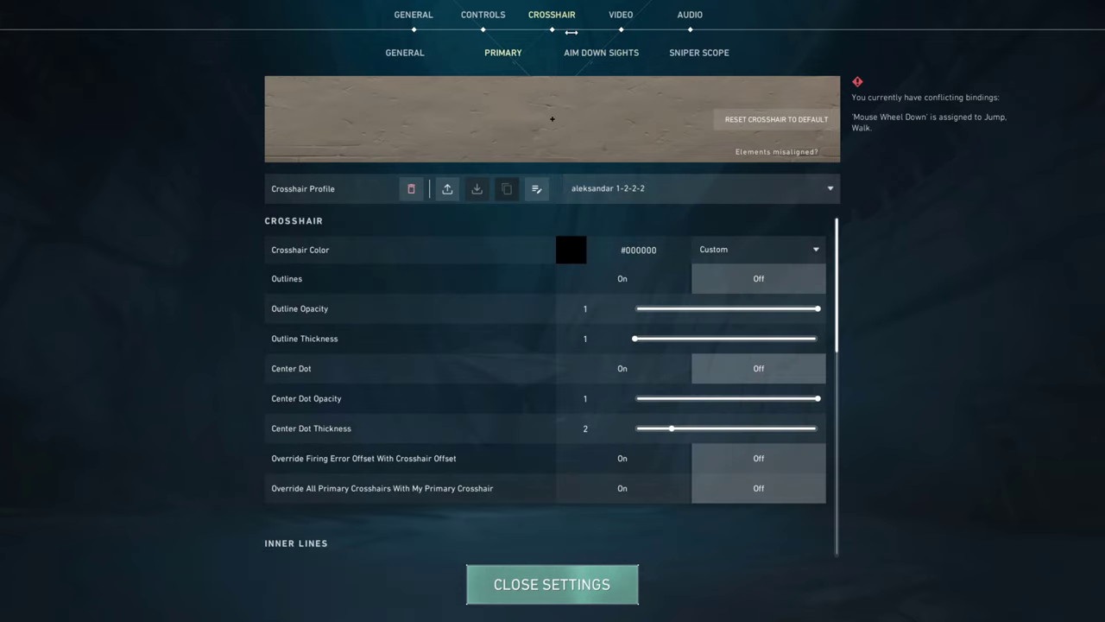
{"action": "left_click", "coordinate": [622, 9]}
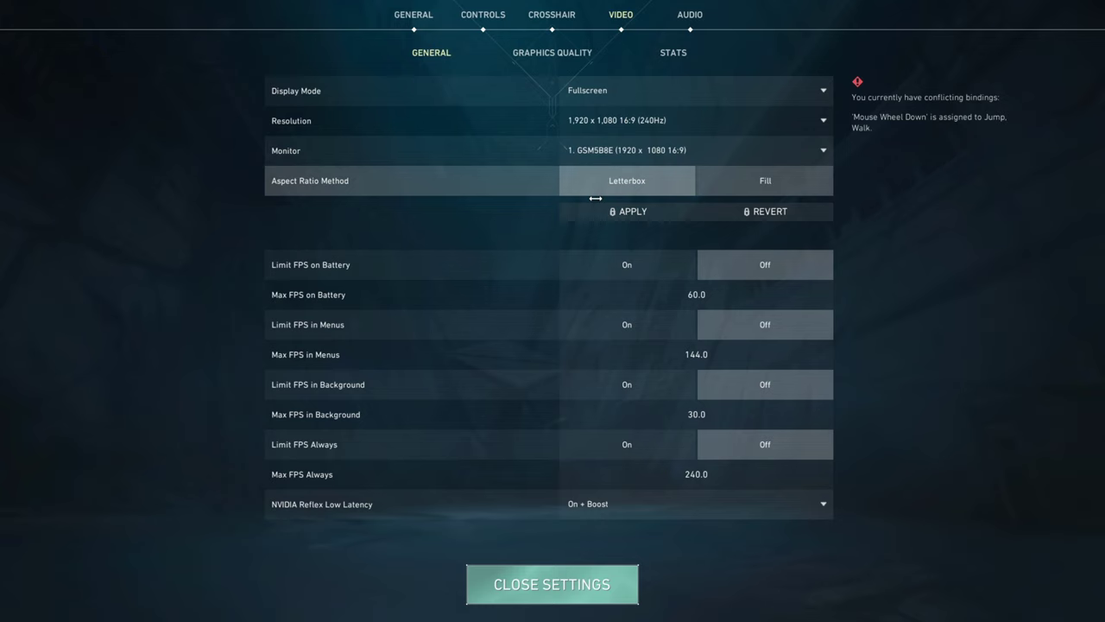
Check the available resolutions, keeping 1920 x 1080, and glance at the Reflex Low Latency options
{"action": "left_click", "coordinate": [637, 125]}
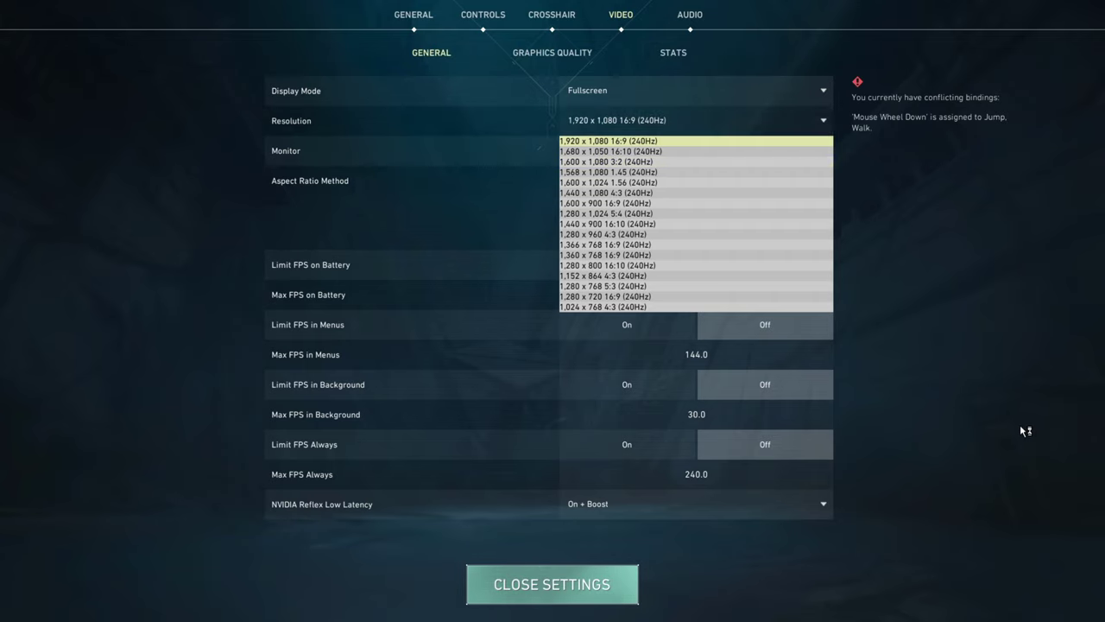
{"action": "left_click", "coordinate": [1019, 423]}
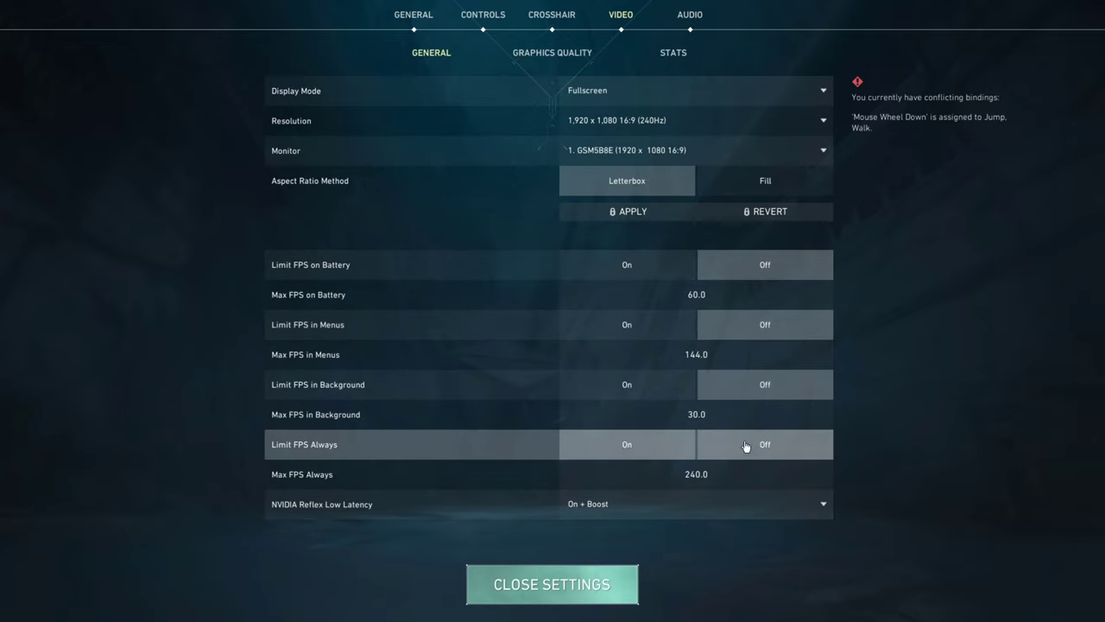
{"action": "left_click", "coordinate": [654, 507]}
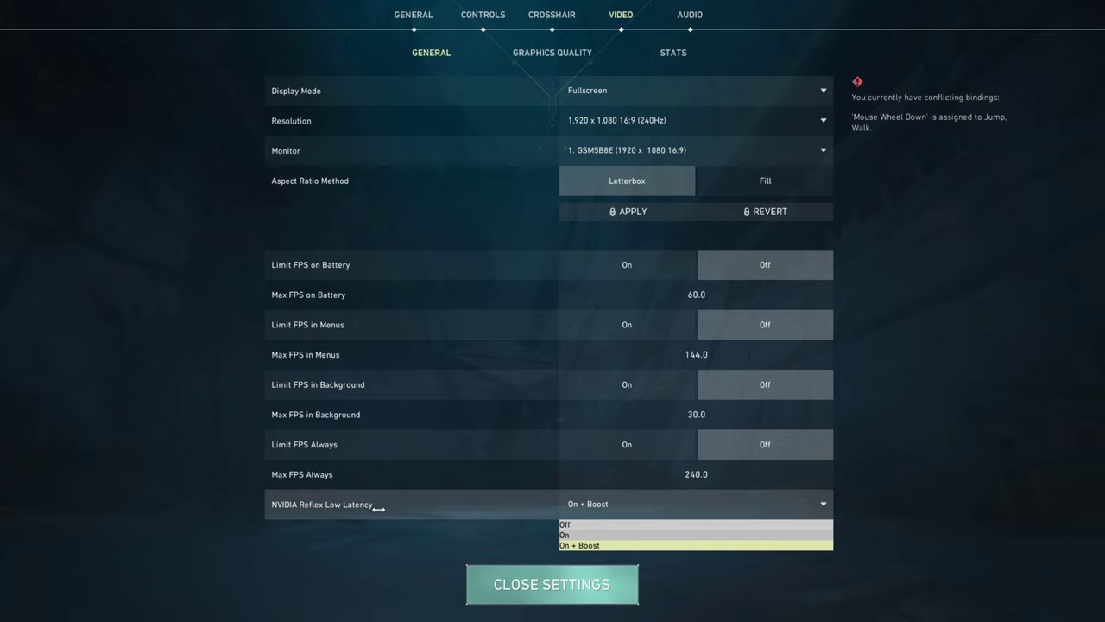
{"action": "left_click", "coordinate": [574, 504]}
Toggle NVIDIA Reflex Low Latency between On and On + Boost, leaving it on On + Boost
{"action": "left_click", "coordinate": [574, 504]}
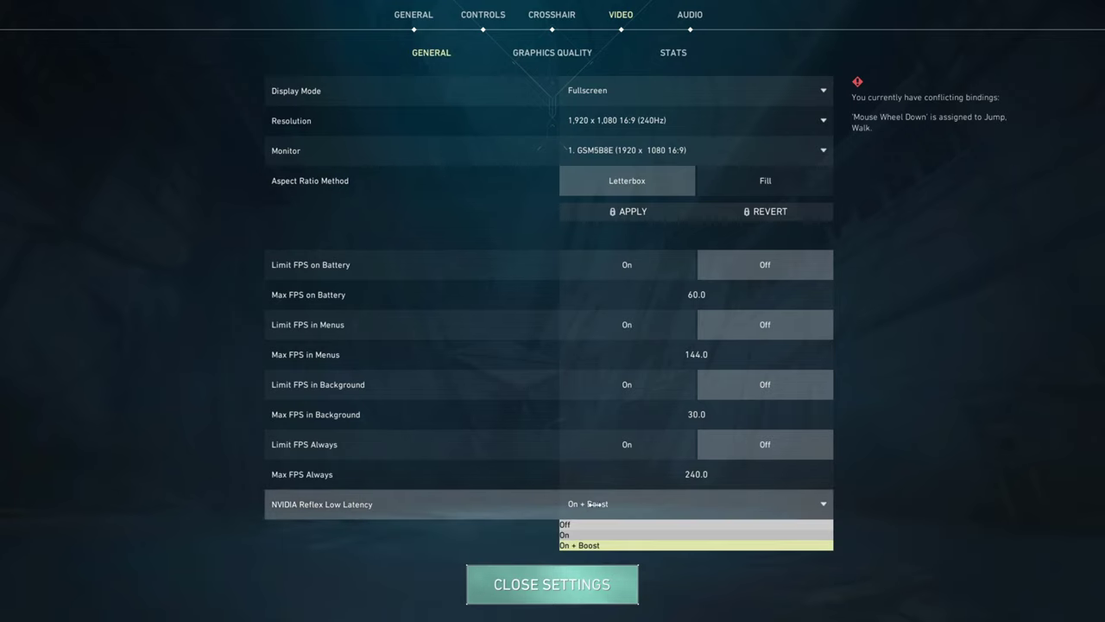
{"action": "left_click", "coordinate": [587, 535]}
{"action": "left_click", "coordinate": [587, 505]}
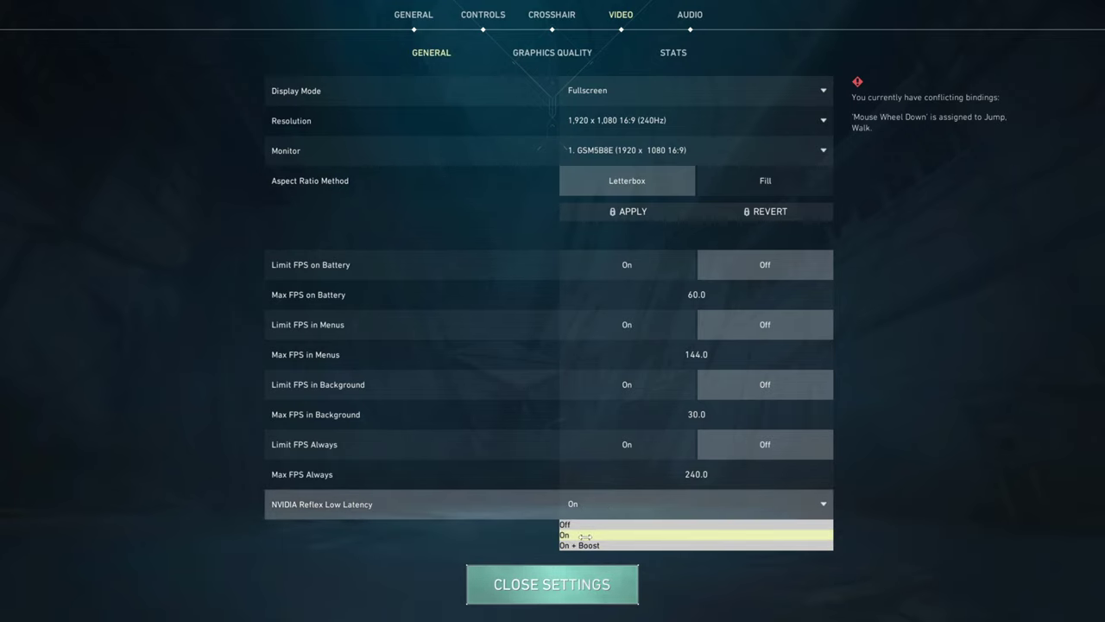
{"action": "left_click", "coordinate": [586, 545]}
{"action": "left_click", "coordinate": [596, 508]}
{"action": "left_click", "coordinate": [595, 534]}
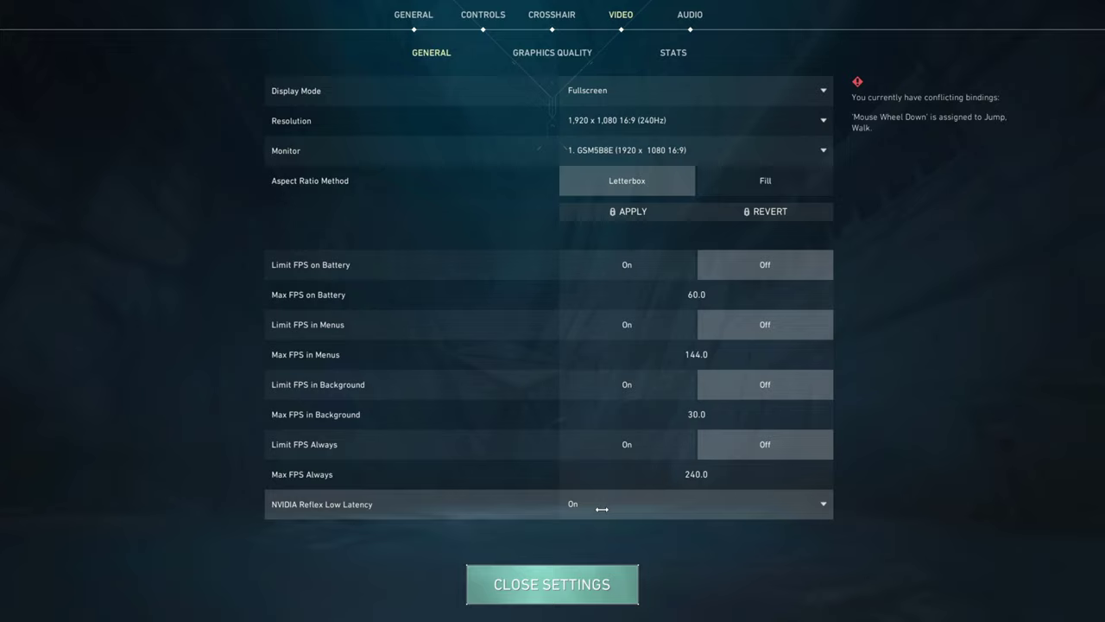
{"action": "left_click", "coordinate": [597, 504]}
{"action": "left_click", "coordinate": [583, 544]}
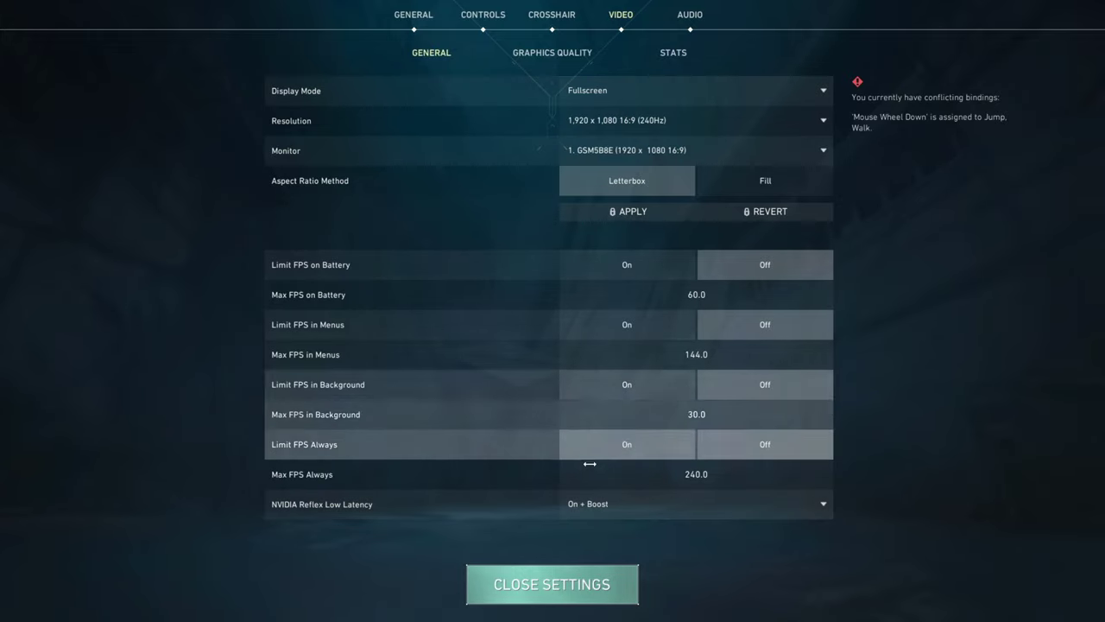
{"action": "left_click", "coordinate": [599, 504]}
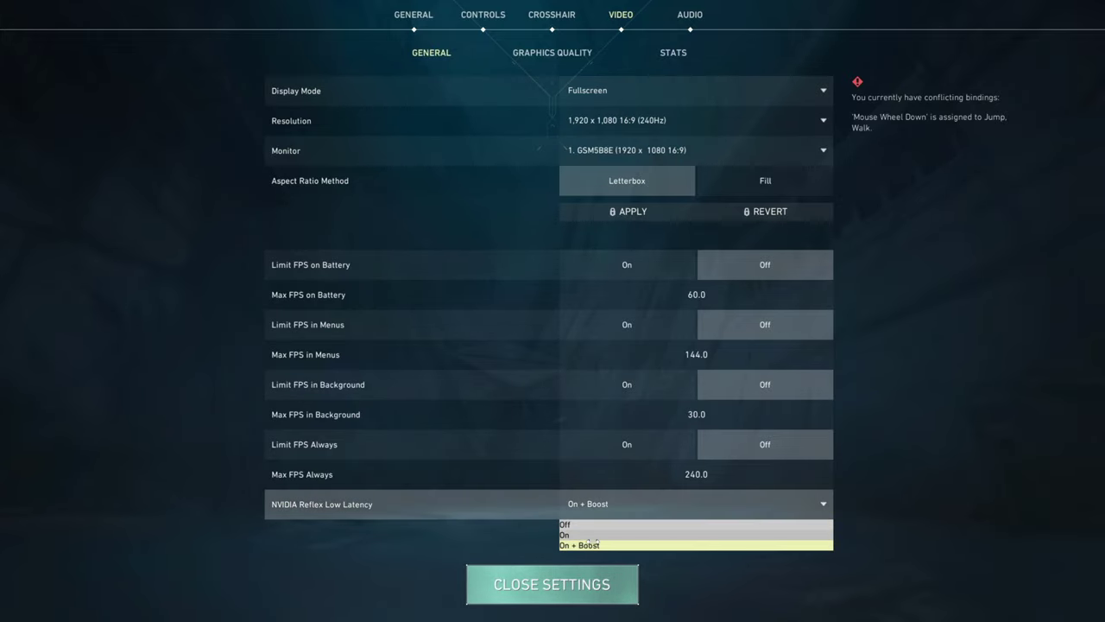
{"action": "left_click", "coordinate": [592, 544]}
{"action": "left_click", "coordinate": [573, 52]}
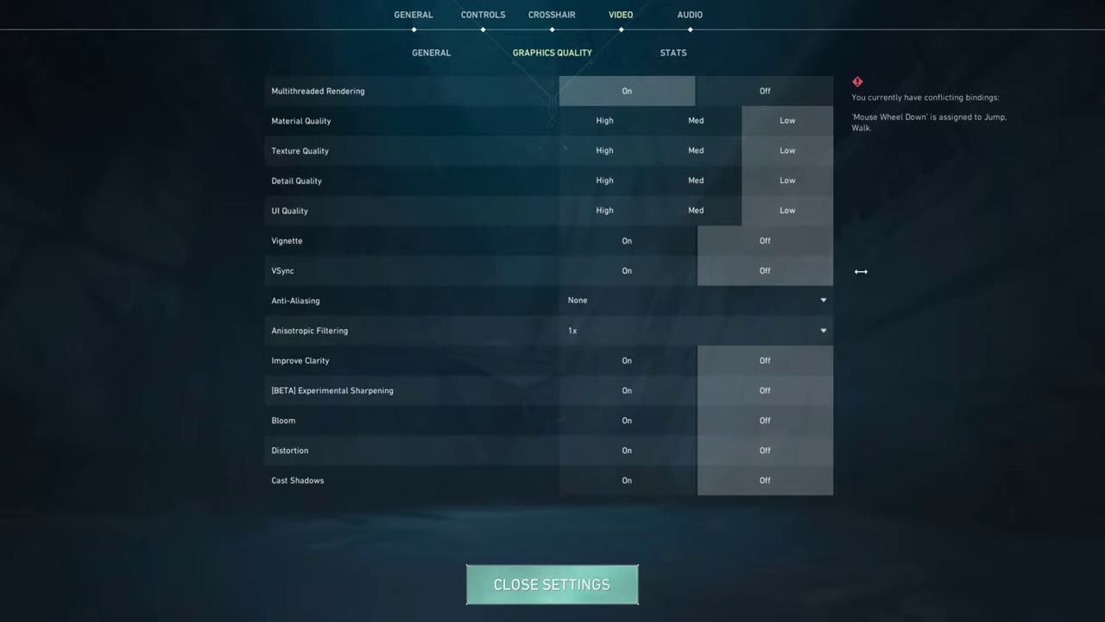
Scroll through the Video Stats table, with performance and network stats hidden and Shooting Error on Show Both
{"action": "left_click", "coordinate": [675, 56]}
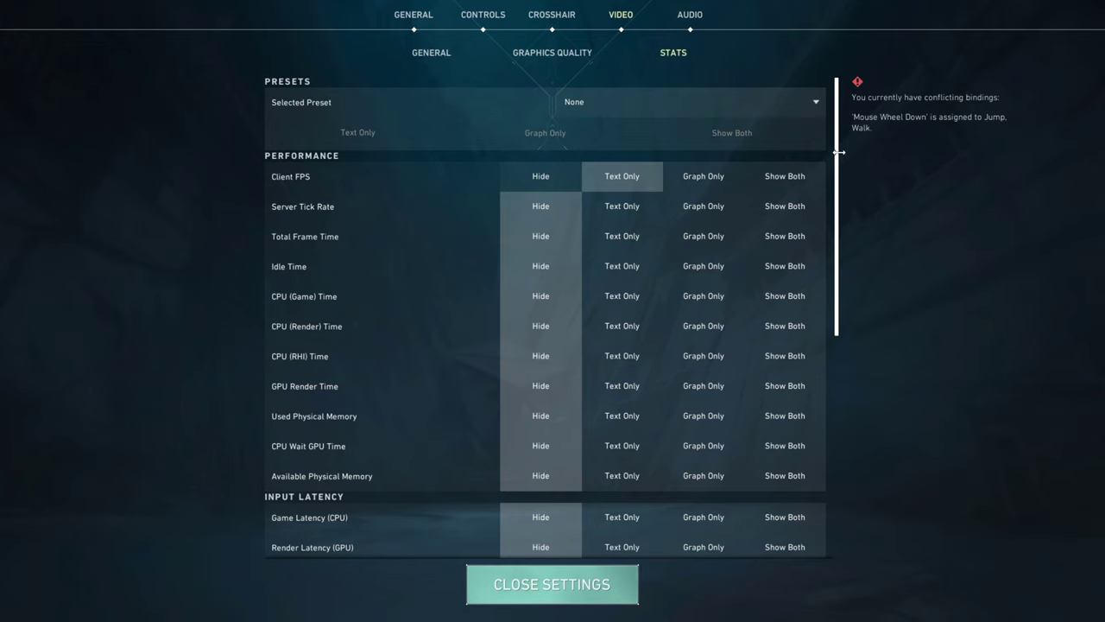
{"action": "left_click_drag", "start_coordinate": [838, 152], "coordinate": [796, 419]}
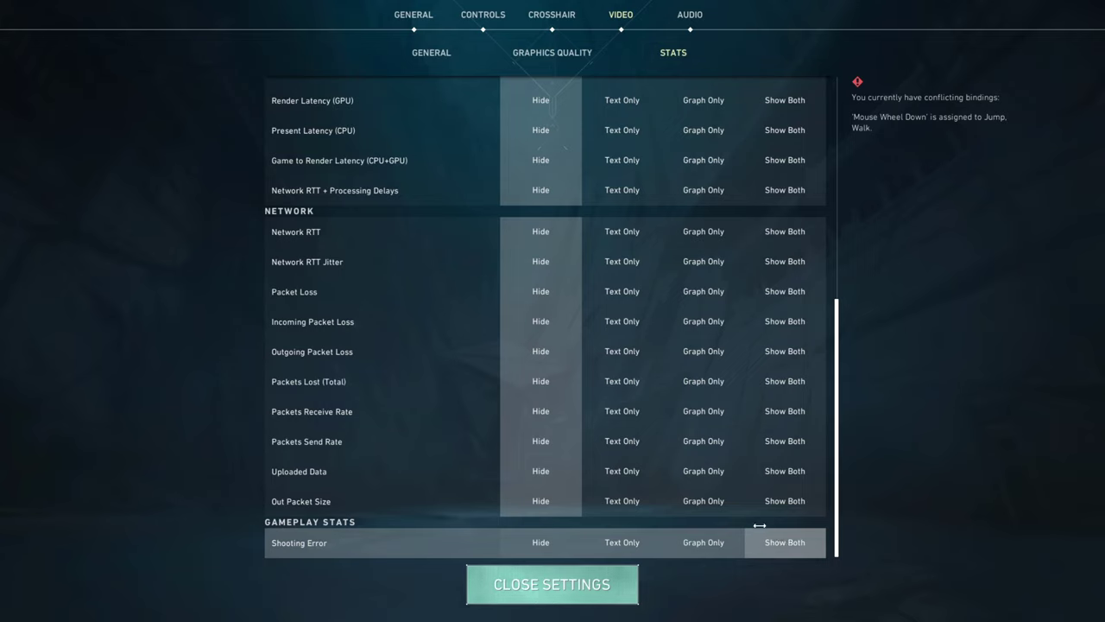
Set Overall Volume to 0 and lower the Sound Effects volume slightly
{"action": "left_click", "coordinate": [686, 27]}
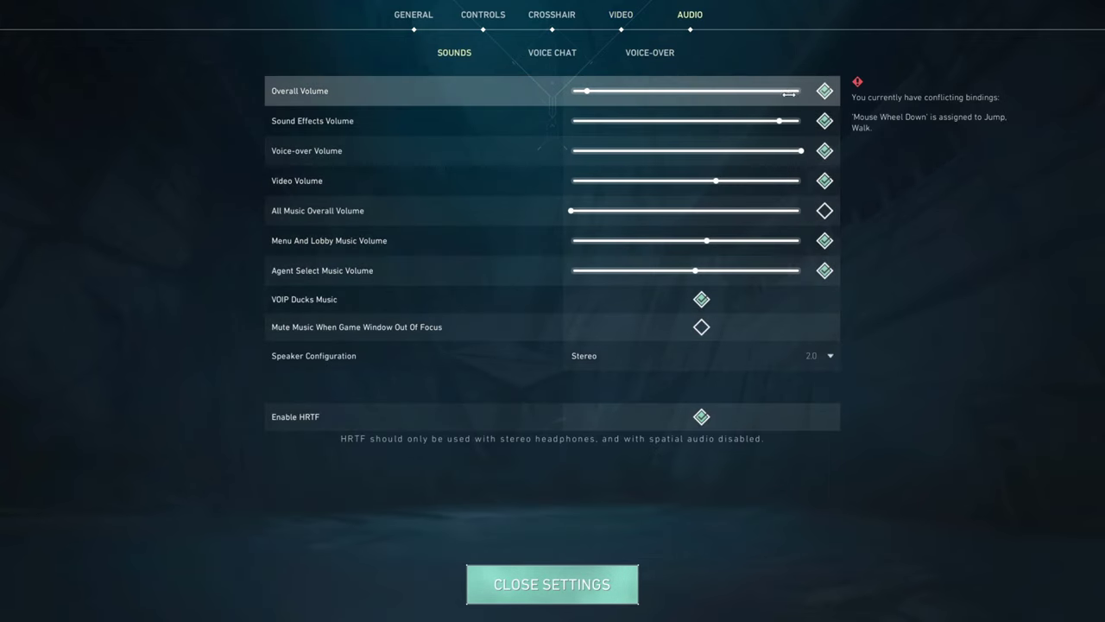
{"action": "left_click", "coordinate": [754, 121]}
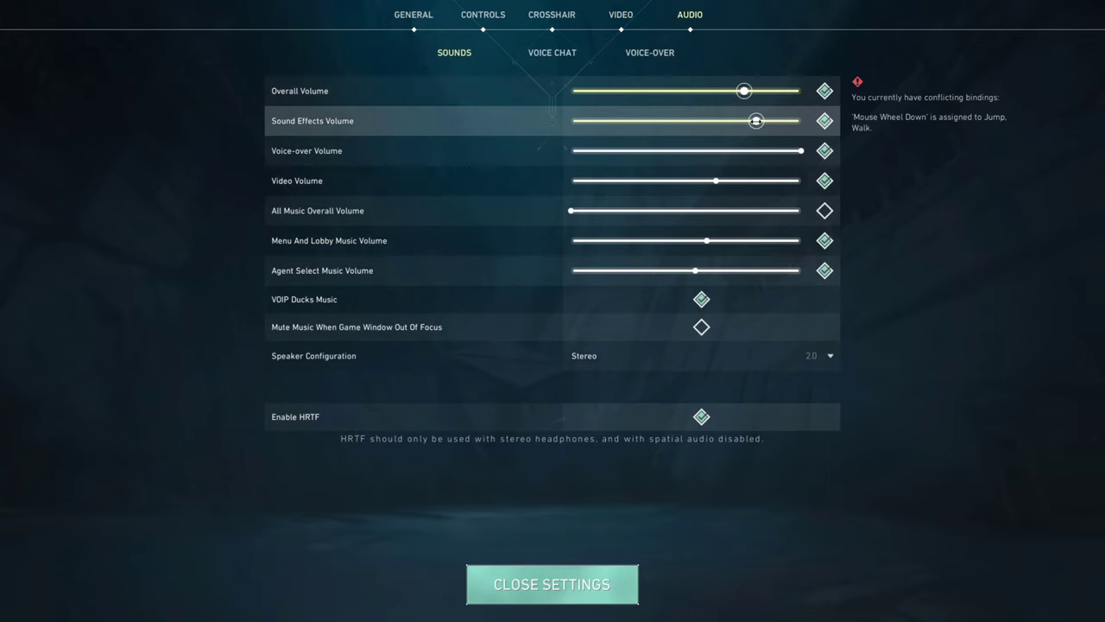
{"action": "left_click_drag", "start_coordinate": [762, 91], "coordinate": [505, 127]}
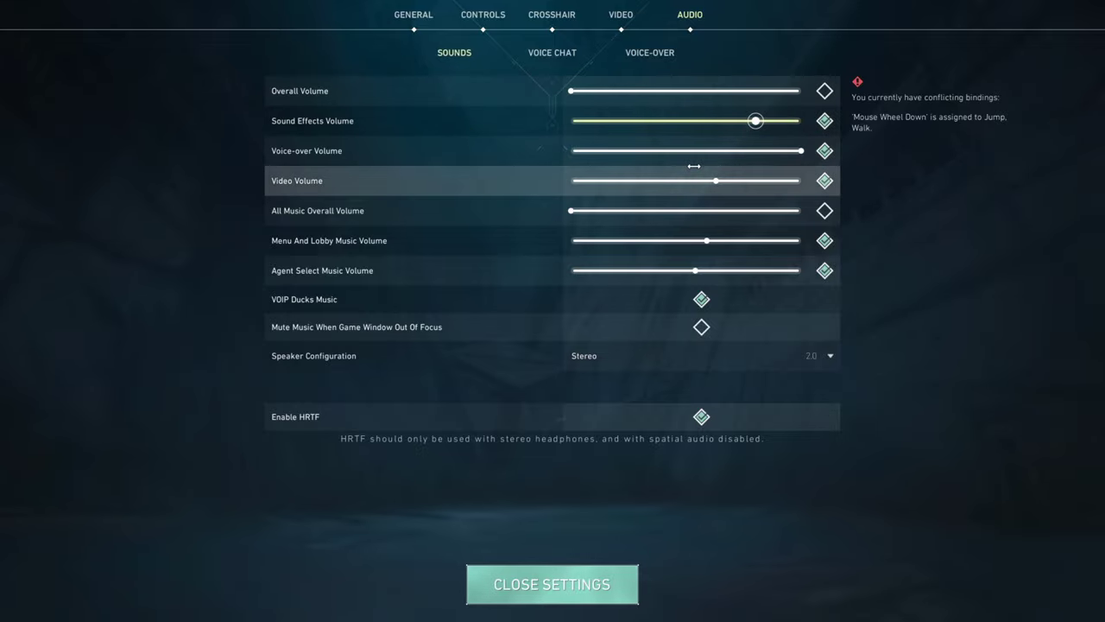
Look over the Voice Chat and Voice-Over settings, then close settings to the main menu
{"action": "left_click", "coordinate": [556, 52]}
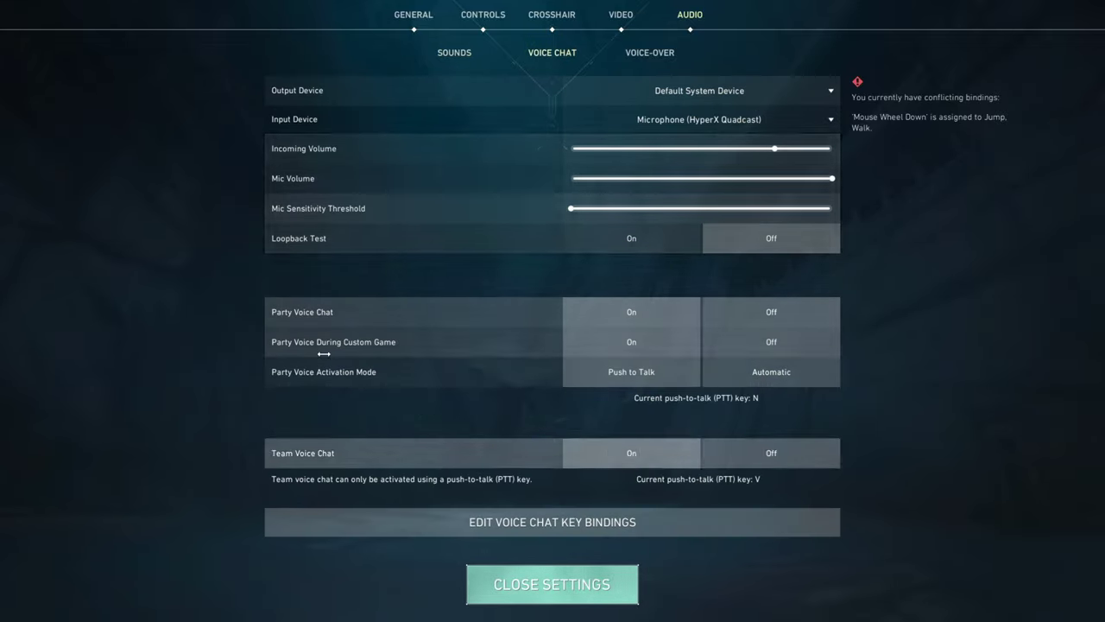
{"action": "left_click", "coordinate": [649, 52]}
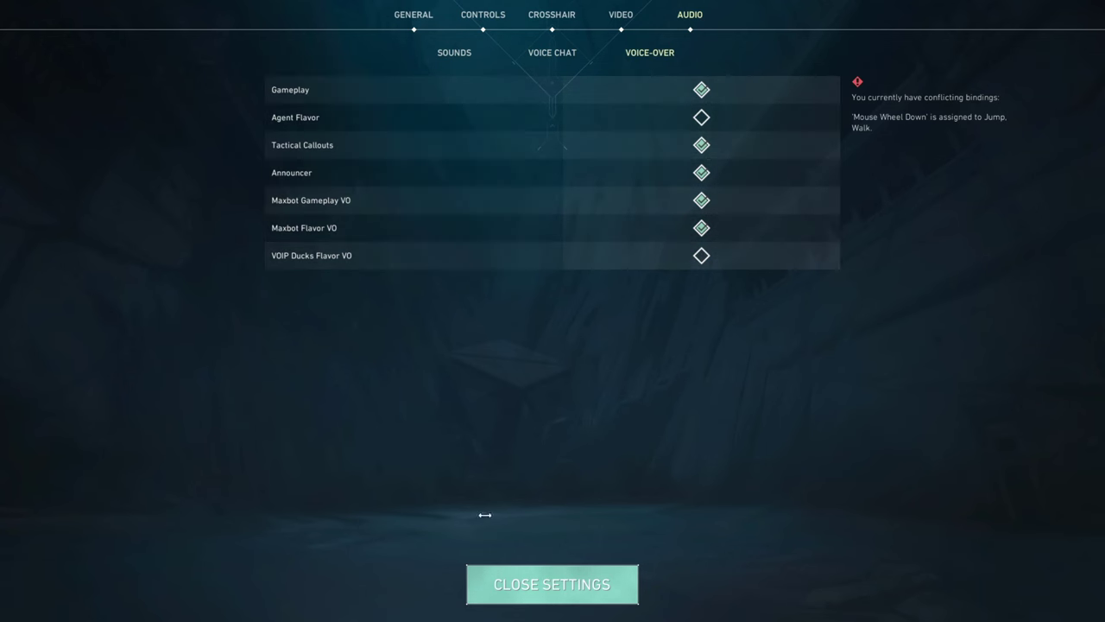
{"action": "left_click", "coordinate": [508, 582]}
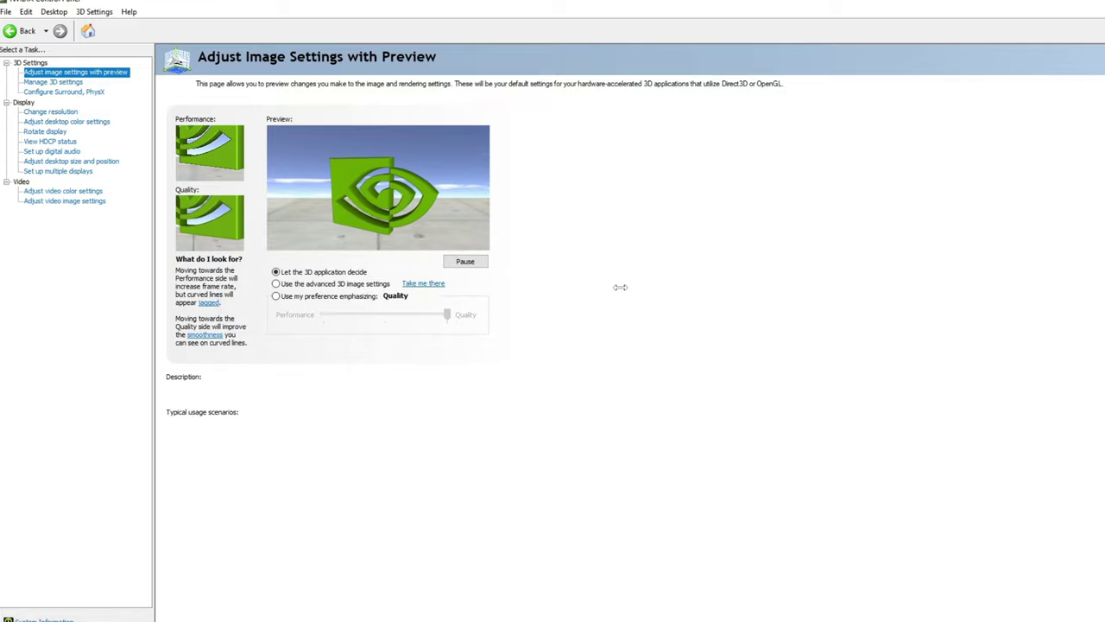
Scroll the Manage 3D Global Settings list, then show desktop colour settings with 70% digital vibrance
{"action": "mouse_move", "coordinate": [372, 283]}
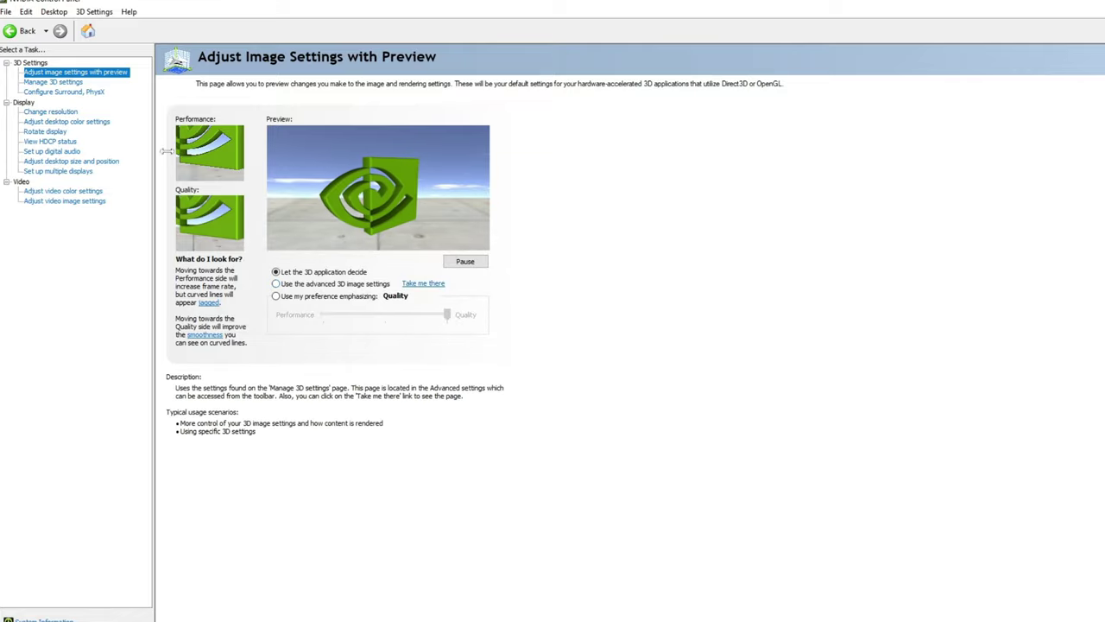
{"action": "left_click", "coordinate": [55, 83]}
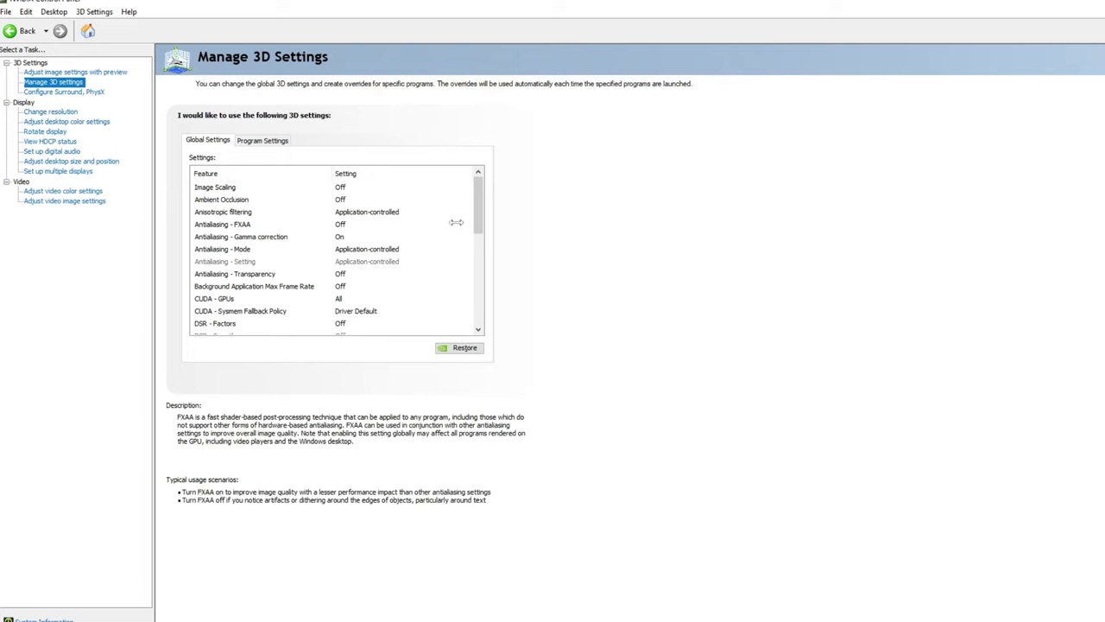
{"action": "left_click_drag", "start_coordinate": [477, 229], "coordinate": [484, 172]}
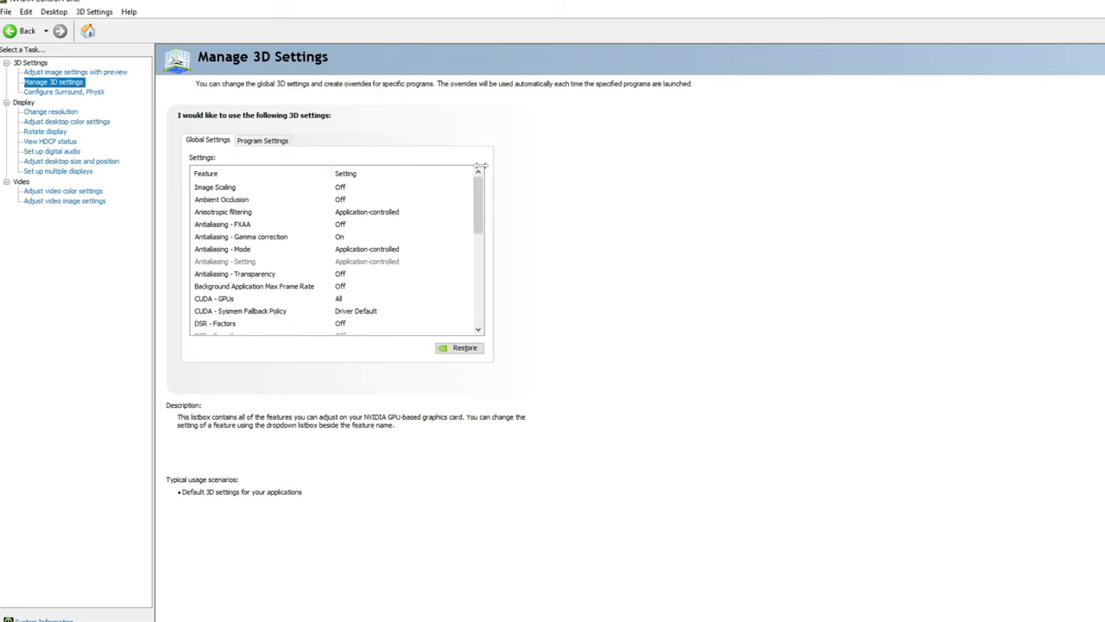
{"action": "left_click", "coordinate": [98, 125]}
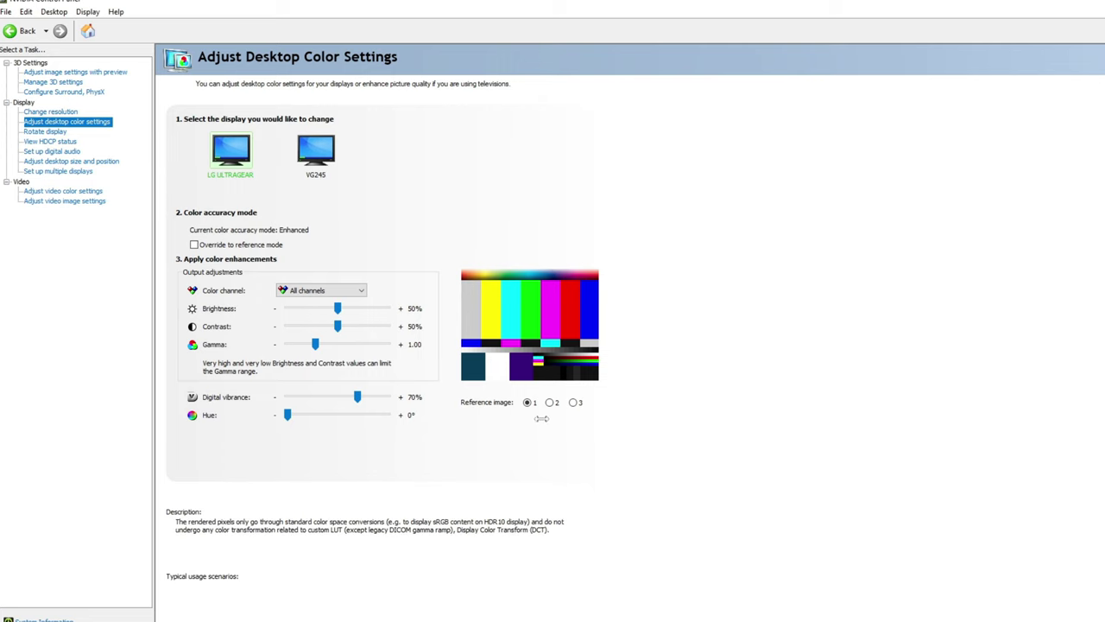
Check refresh rates in Adjust Desktop Size and Position, keeping 240Hz and No scaling
{"action": "left_click", "coordinate": [111, 161]}
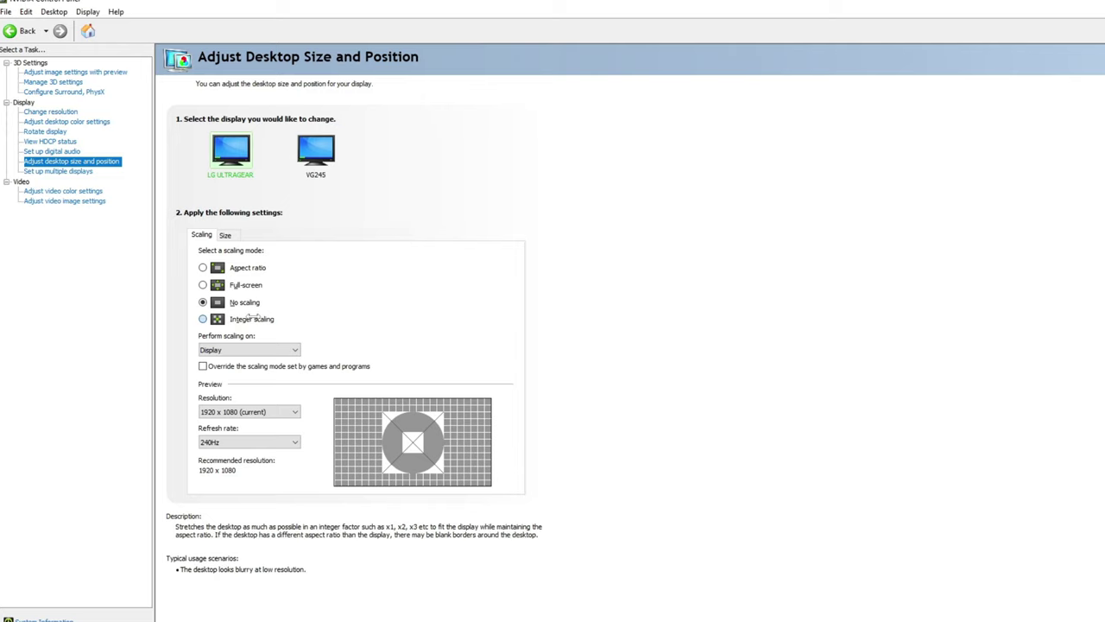
{"action": "left_click", "coordinate": [260, 441]}
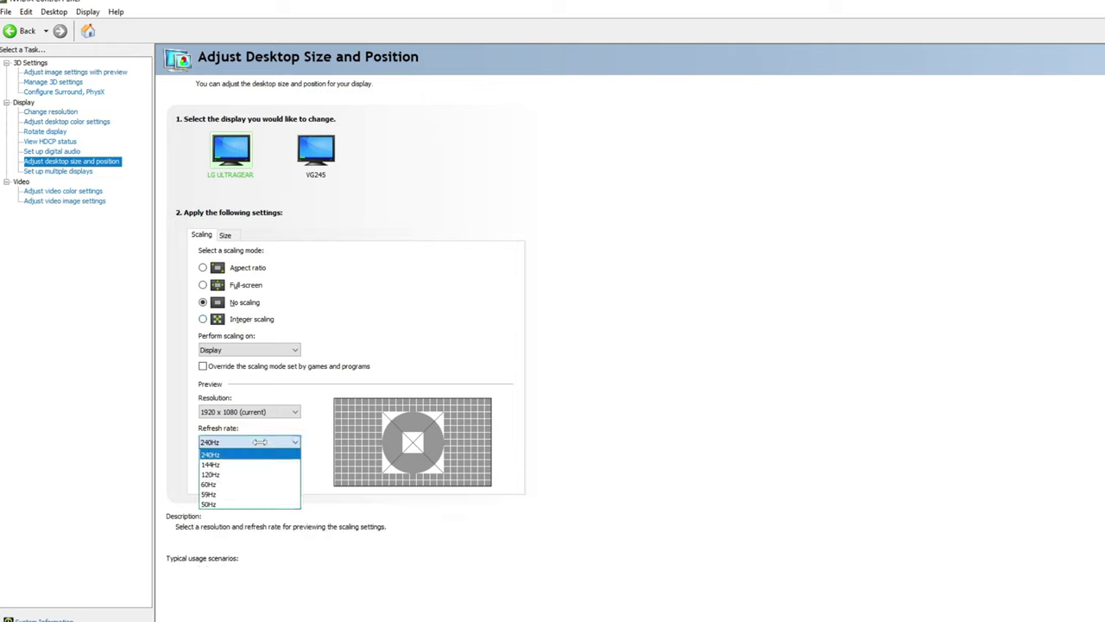
{"action": "left_click", "coordinate": [268, 451]}
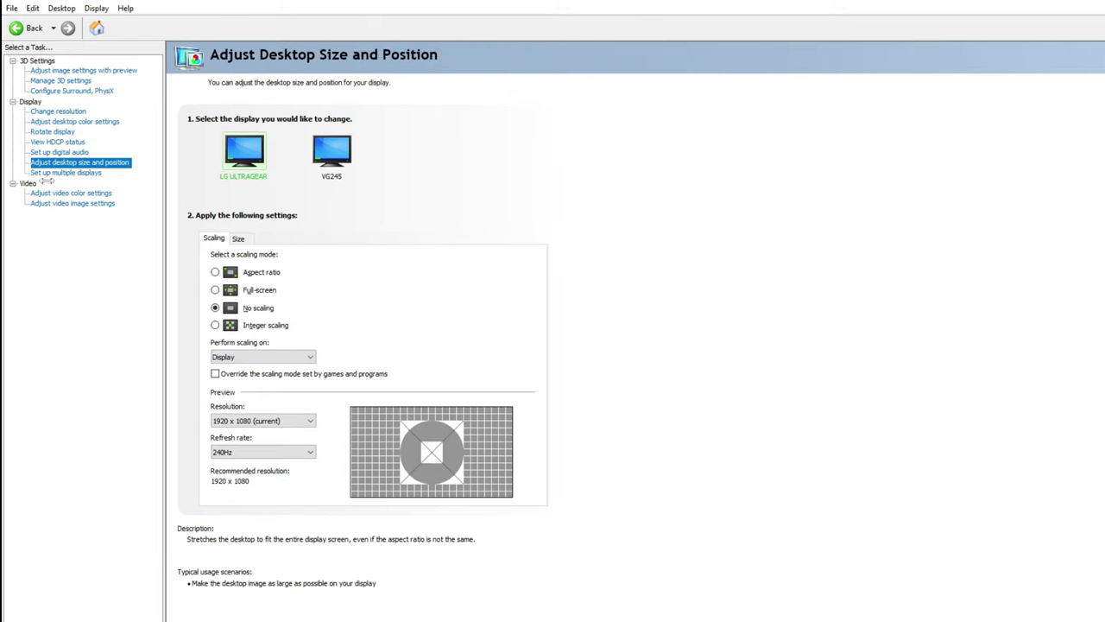
Show the custom 1920, 1600 and 1568 × 1080 resolutions, draft a 1600-pixel one, then cancel
{"action": "left_click", "coordinate": [66, 113]}
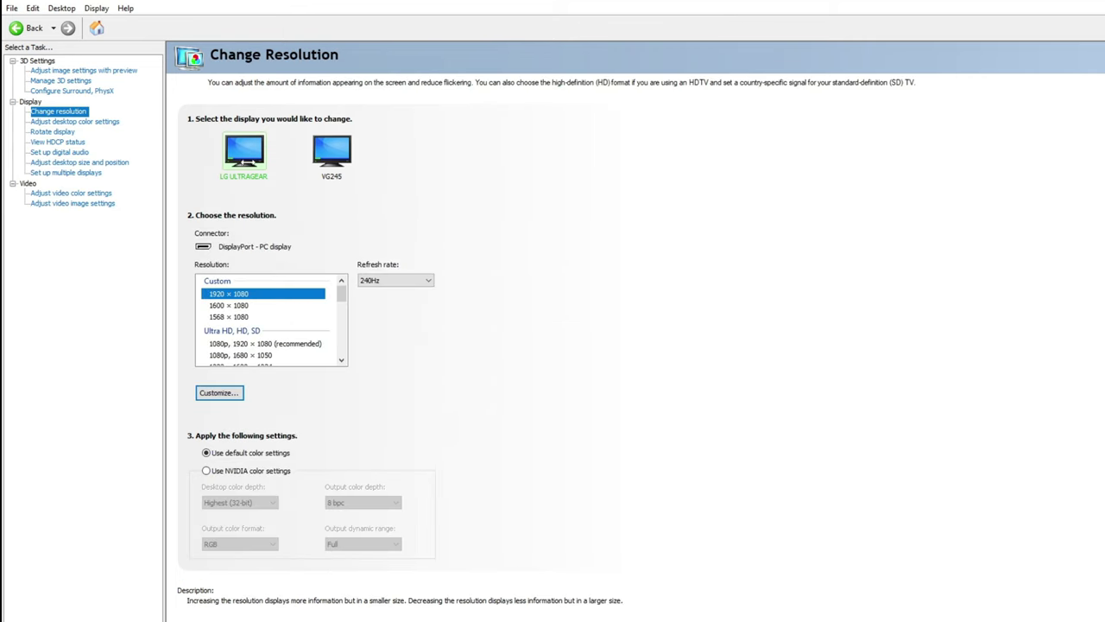
{"action": "left_click", "coordinate": [222, 394]}
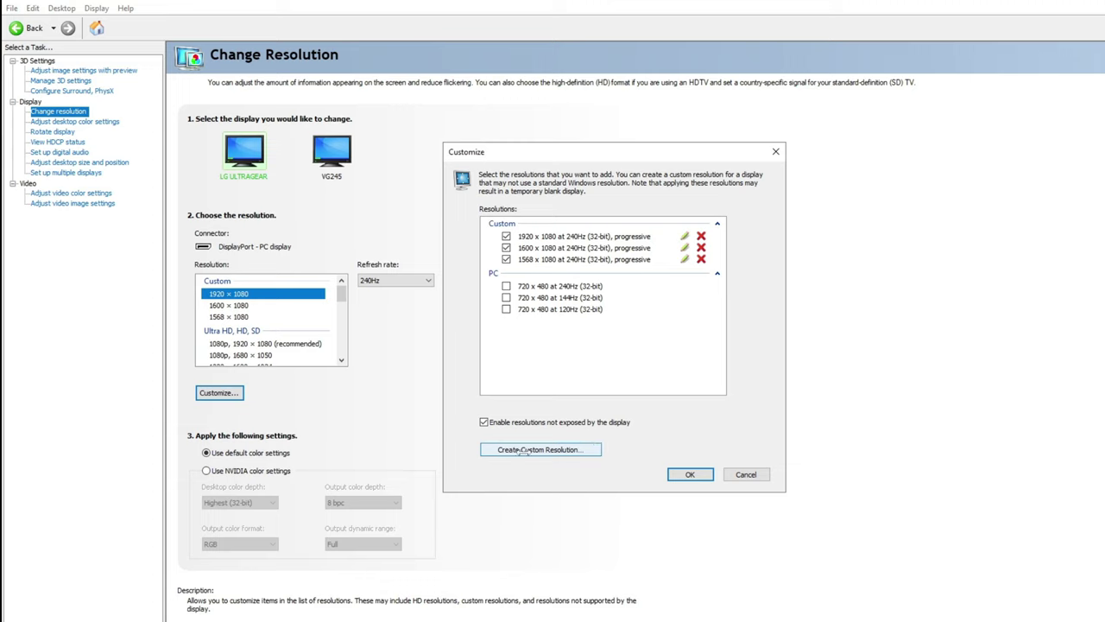
{"action": "left_click", "coordinate": [553, 449]}
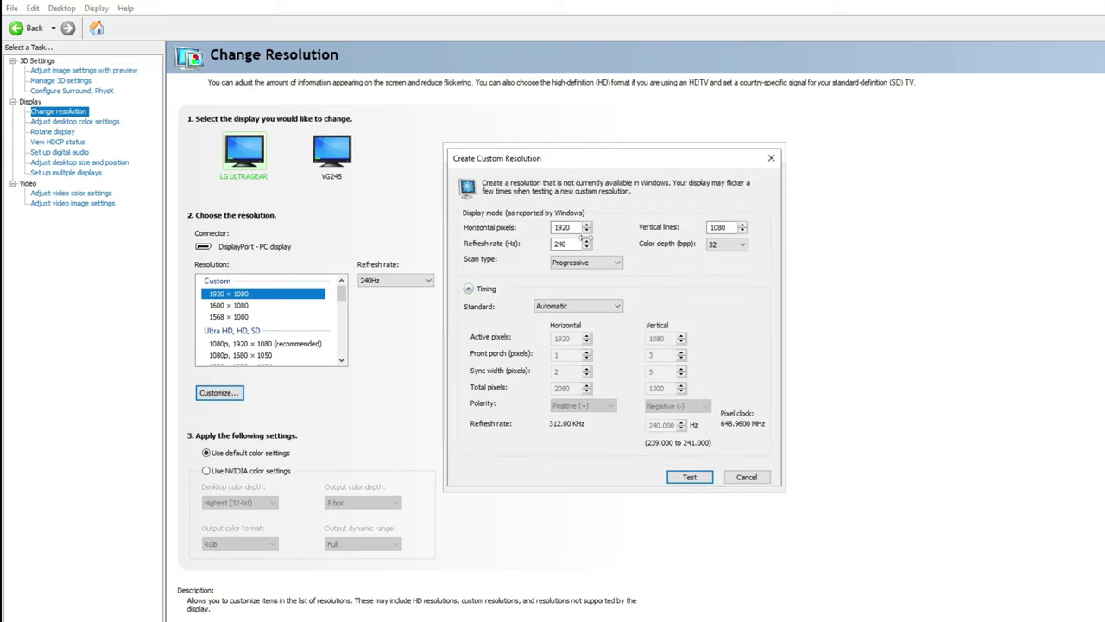
{"action": "left_click_drag", "start_coordinate": [581, 227], "coordinate": [489, 227]}
{"action": "type", "text": "1"}
{"action": "left_click_drag", "start_coordinate": [580, 243], "coordinate": [473, 242]}
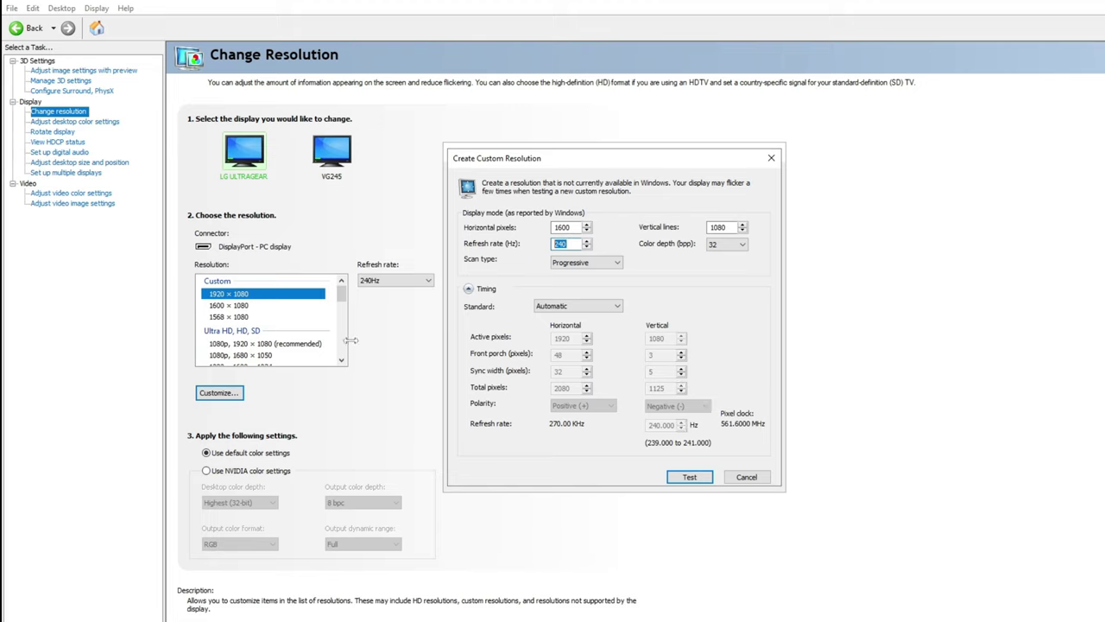
{"action": "left_click", "coordinate": [742, 477]}
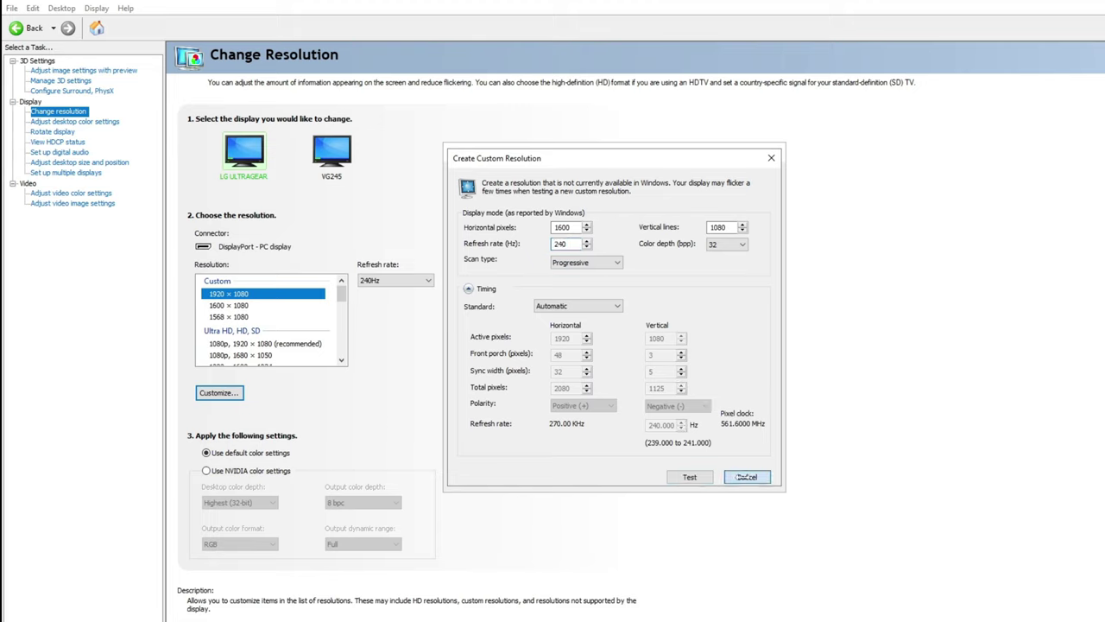
{"action": "left_click", "coordinate": [740, 477]}
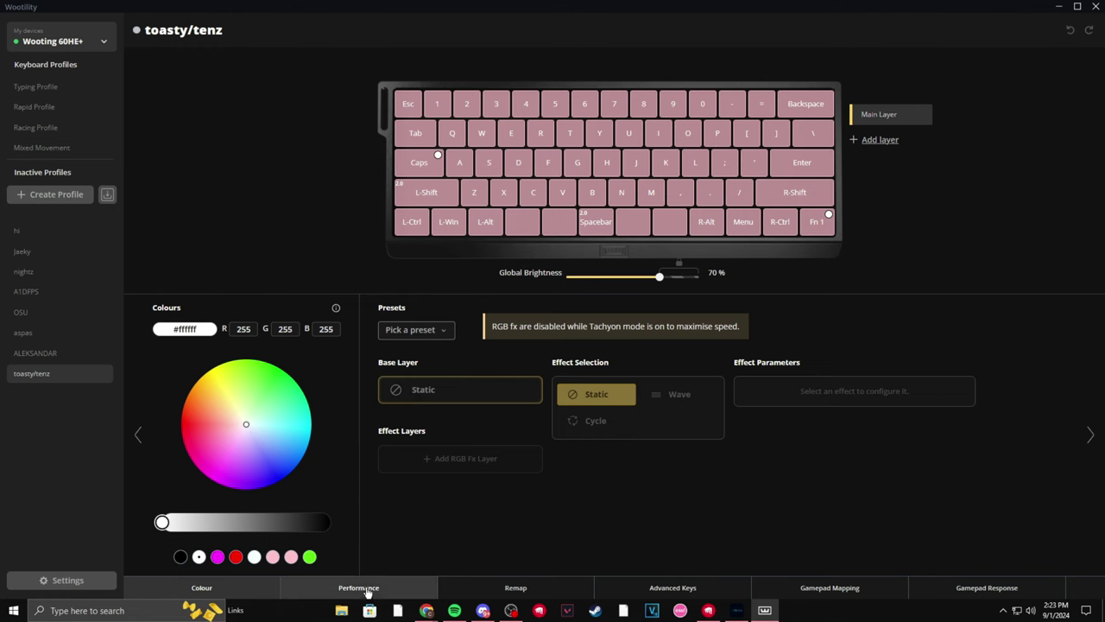
Display Wootility's Performance page: 0.1 mm actuation, 0.15 mm Rapid Trigger, Tachyon mode on
{"action": "left_click", "coordinate": [366, 589]}
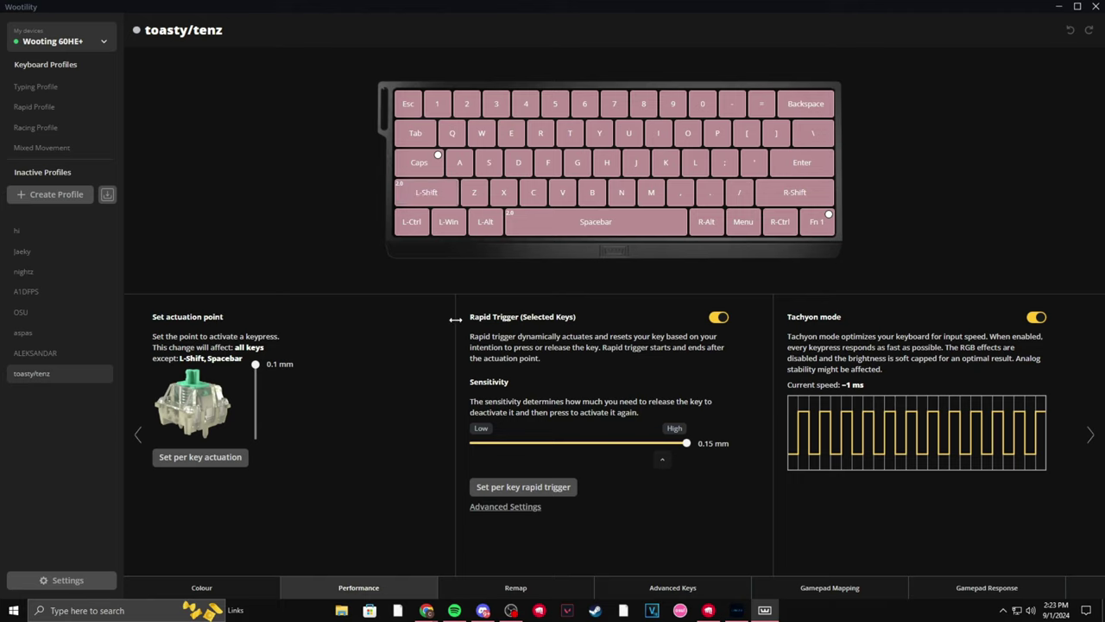
{"action": "key", "text": "shift+space"}
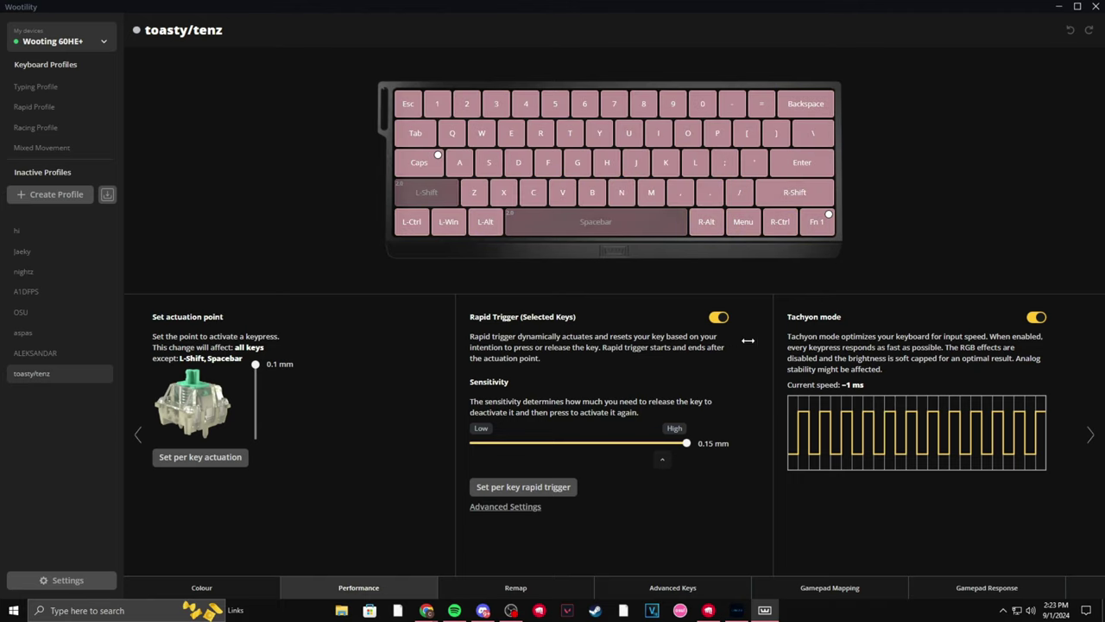
{"action": "key", "text": "shift+space"}
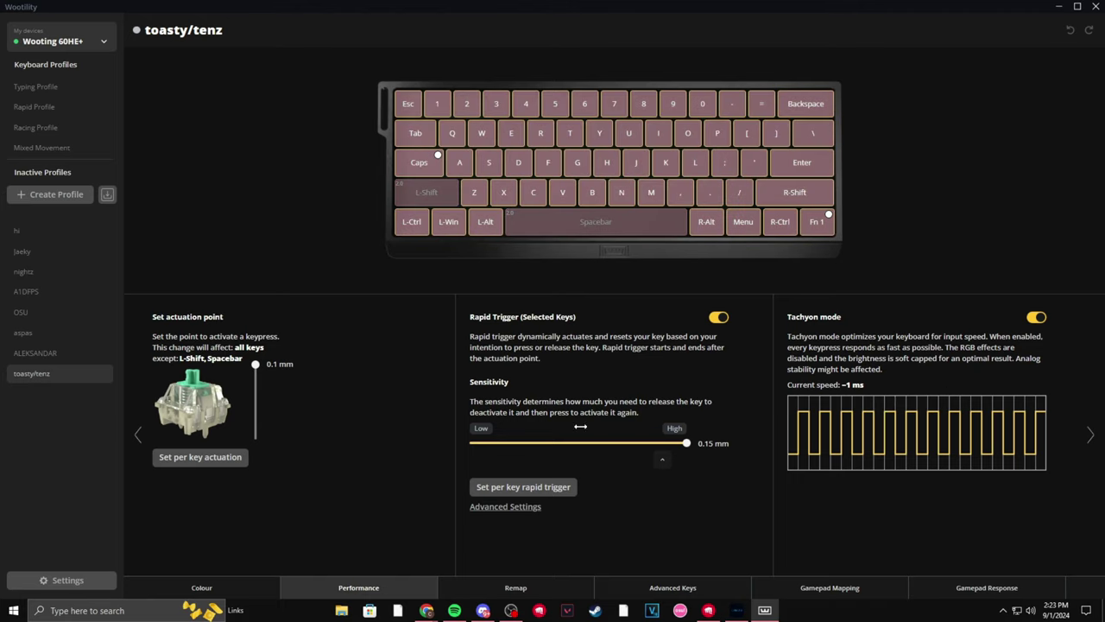
{"action": "key", "text": "shift+space"}
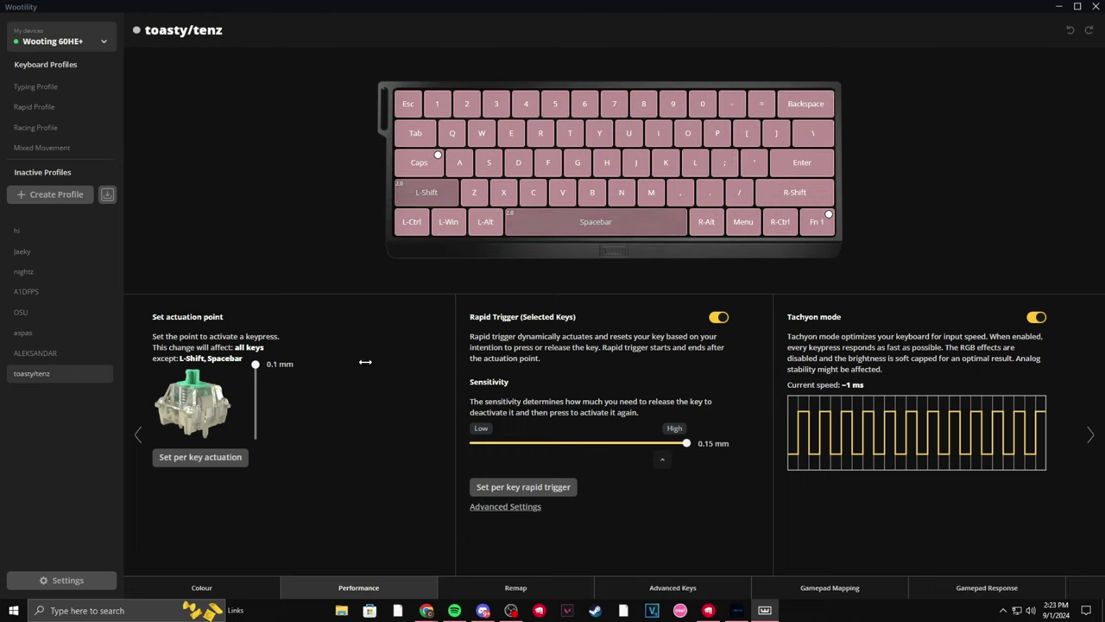
{"action": "key", "text": "shift+p"}
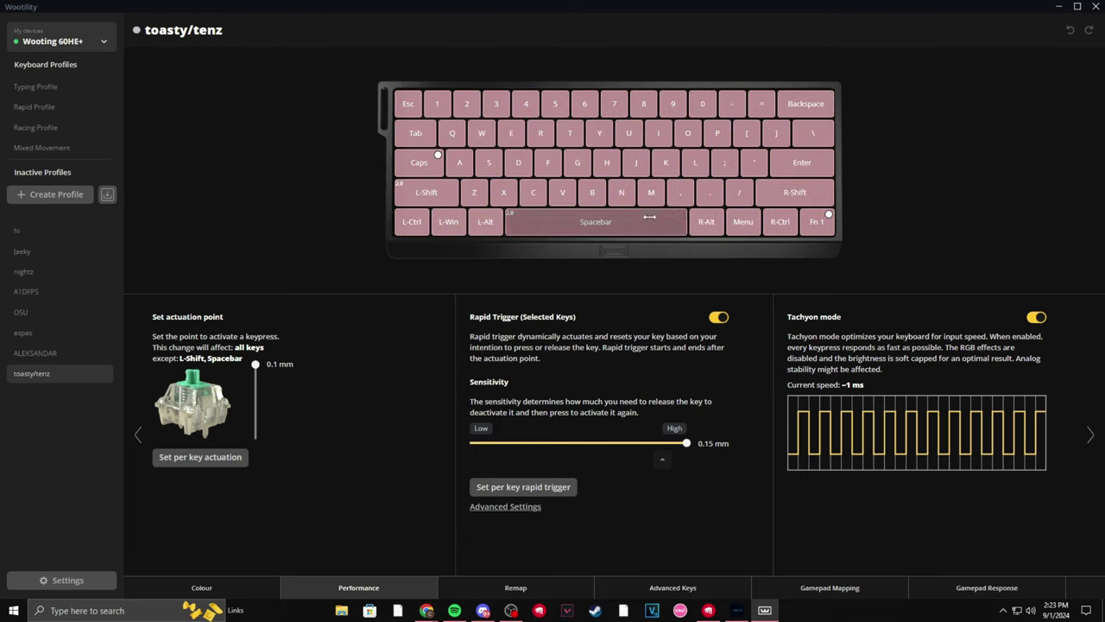
{"action": "key", "text": "2"}
{"action": "key", "text": "e"}
{"action": "key", "text": "w"}
{"action": "key", "text": "o"}
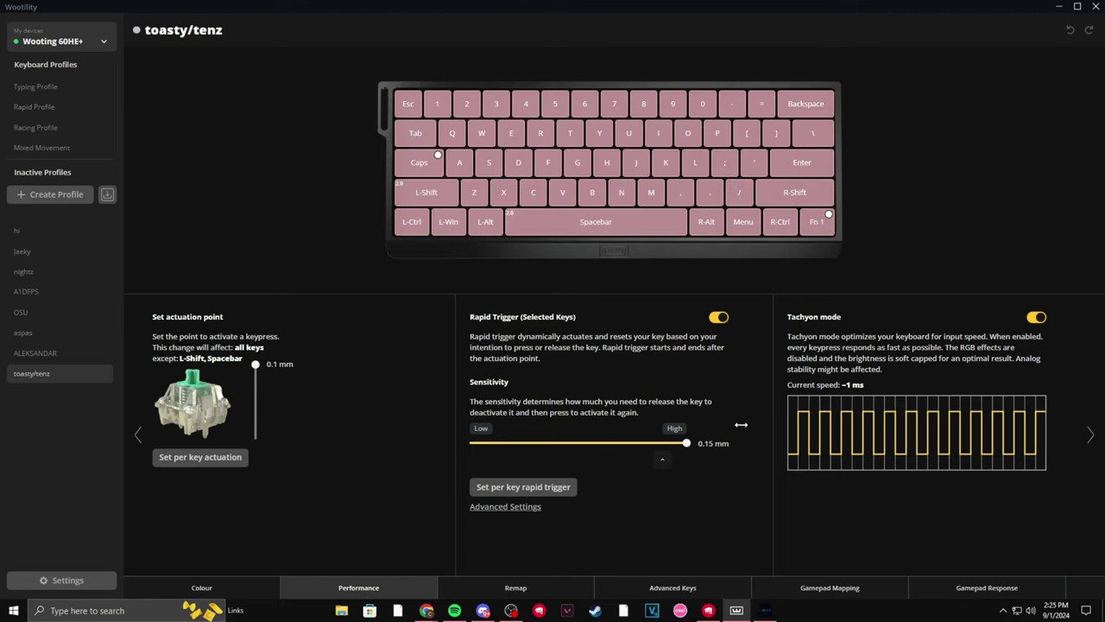
Check the Lamzu button assignments and 800 DPI / 4000Hz report rate, then close the app
{"action": "left_click", "coordinate": [765, 609]}
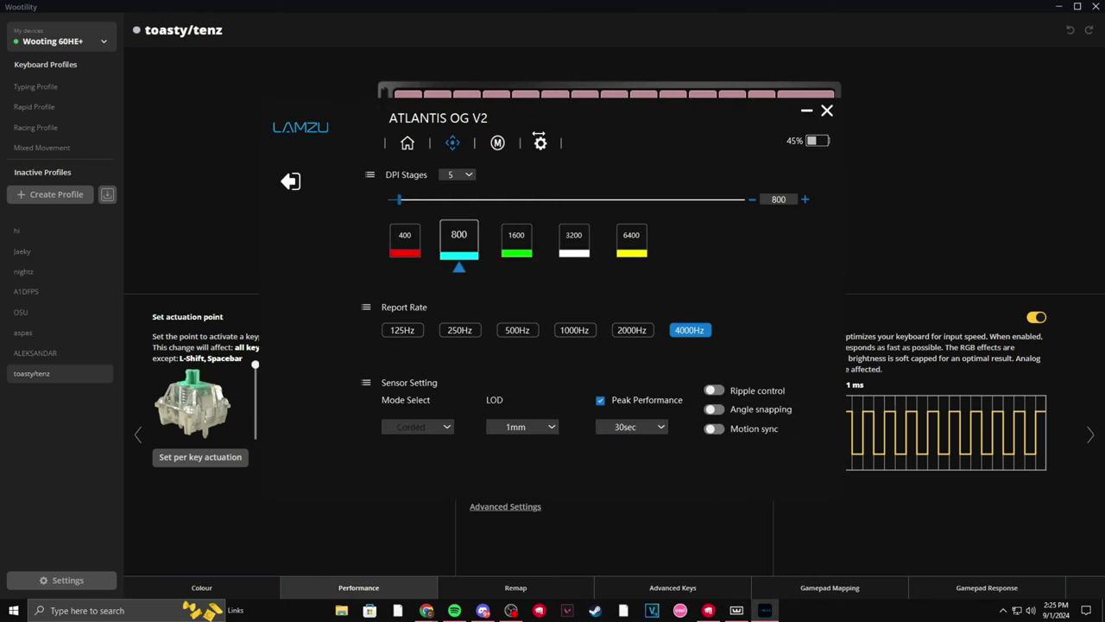
{"action": "left_click", "coordinate": [410, 142]}
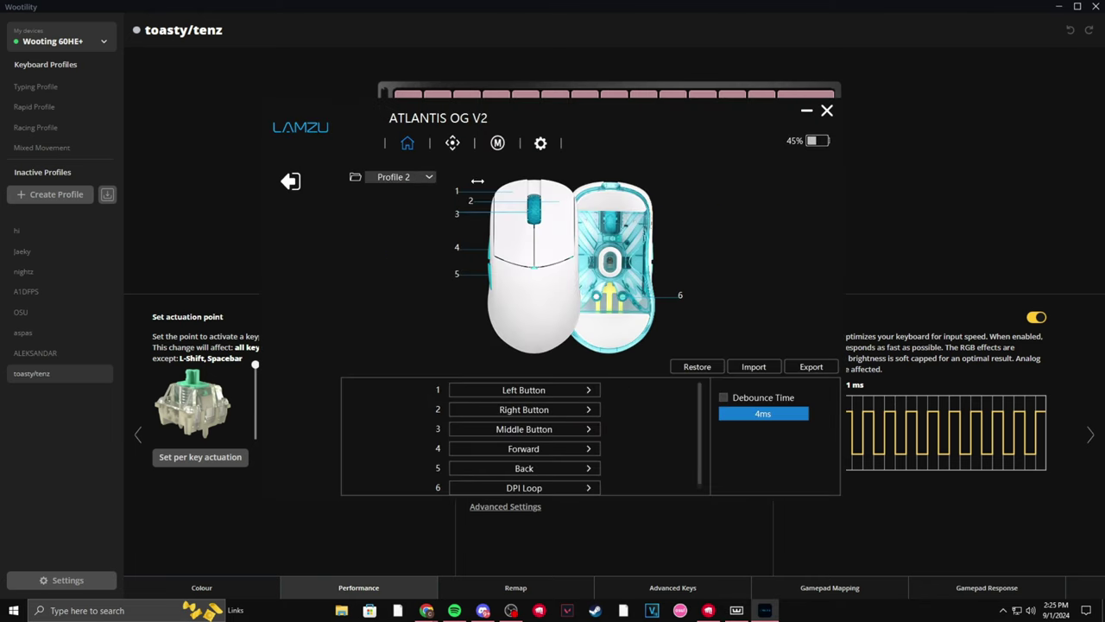
{"action": "left_click", "coordinate": [453, 142]}
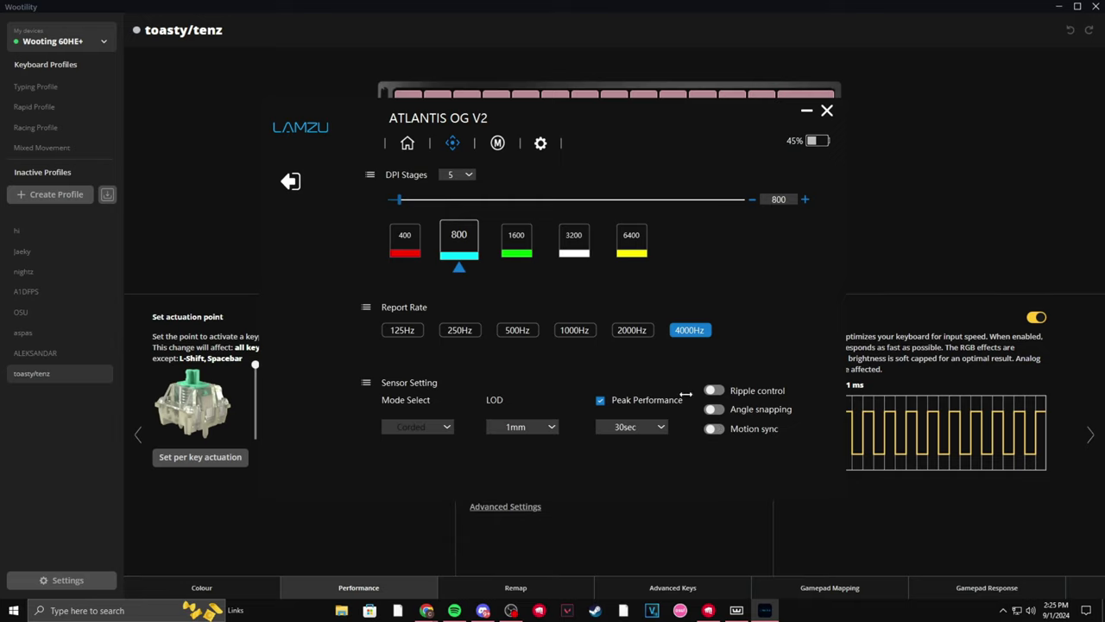
{"action": "left_click", "coordinate": [406, 143]}
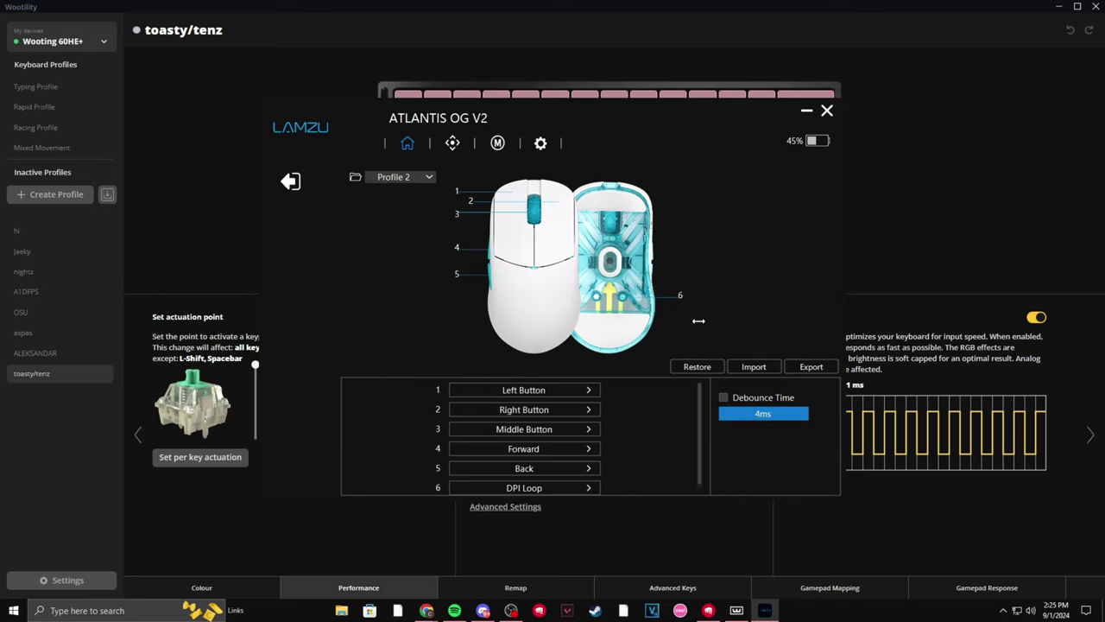
{"action": "left_click", "coordinate": [453, 142]}
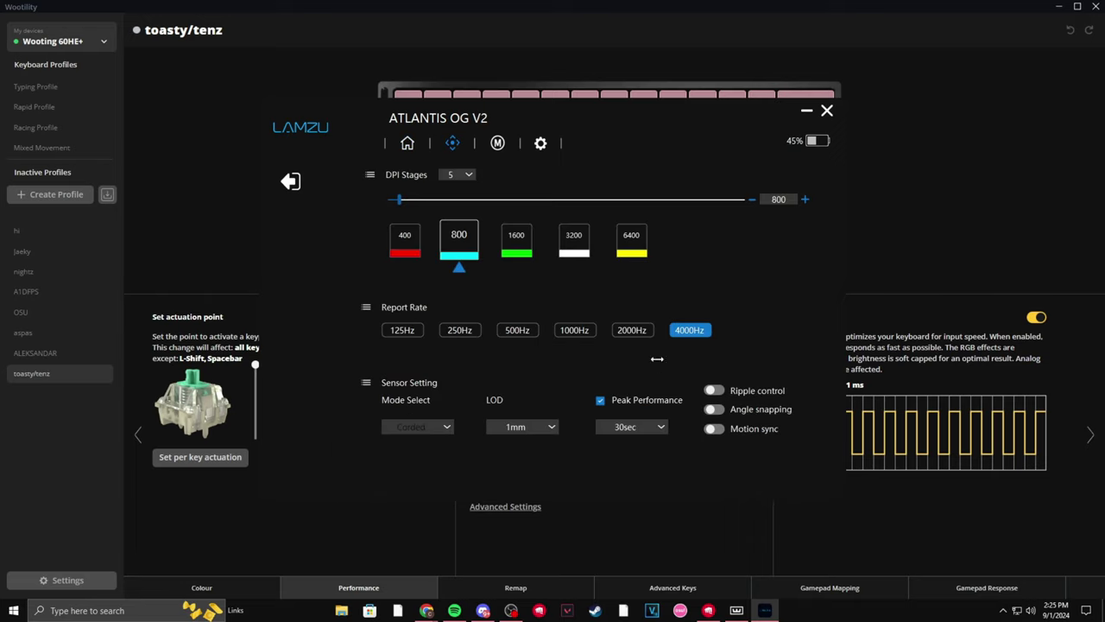
{"action": "left_click", "coordinate": [408, 143]}
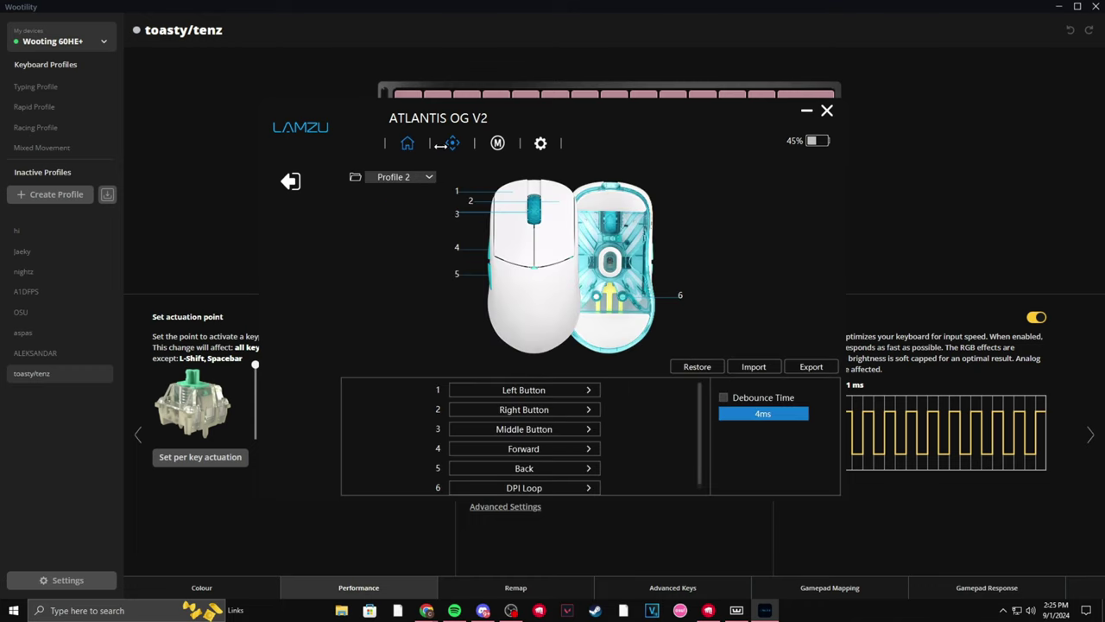
{"action": "left_click", "coordinate": [450, 142]}
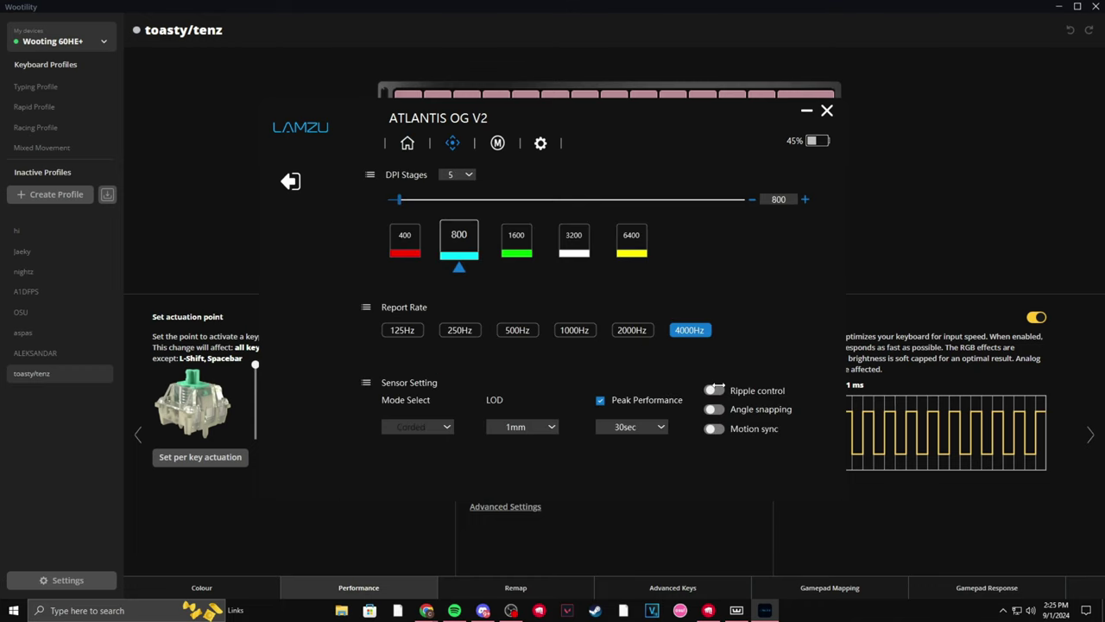
{"action": "key", "text": "alt+F4"}
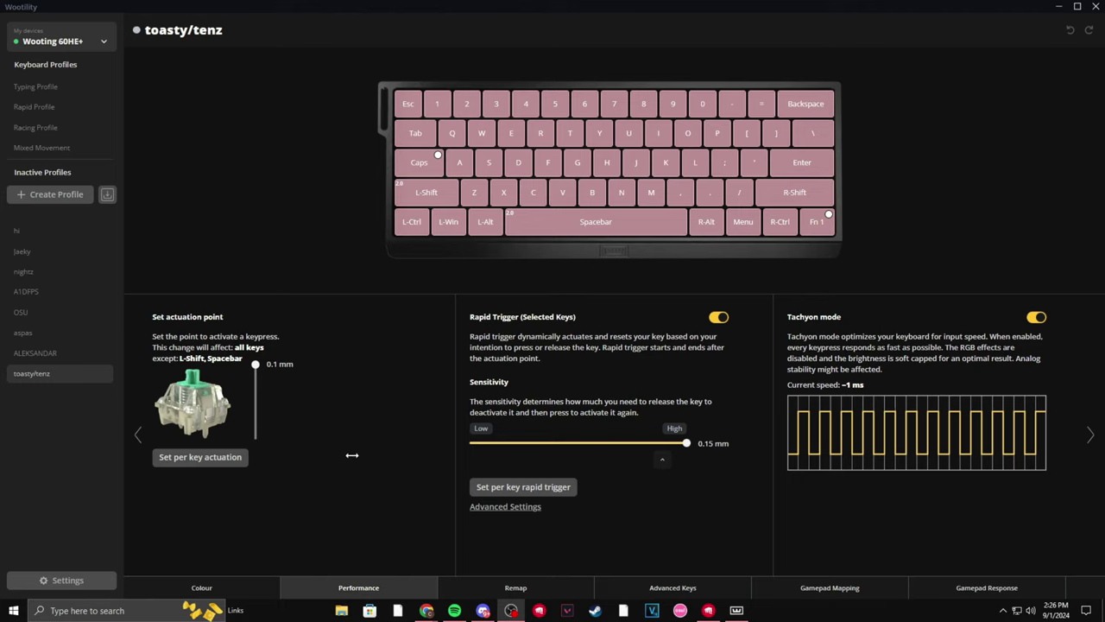
{"action": "left_click", "coordinate": [107, 193]}
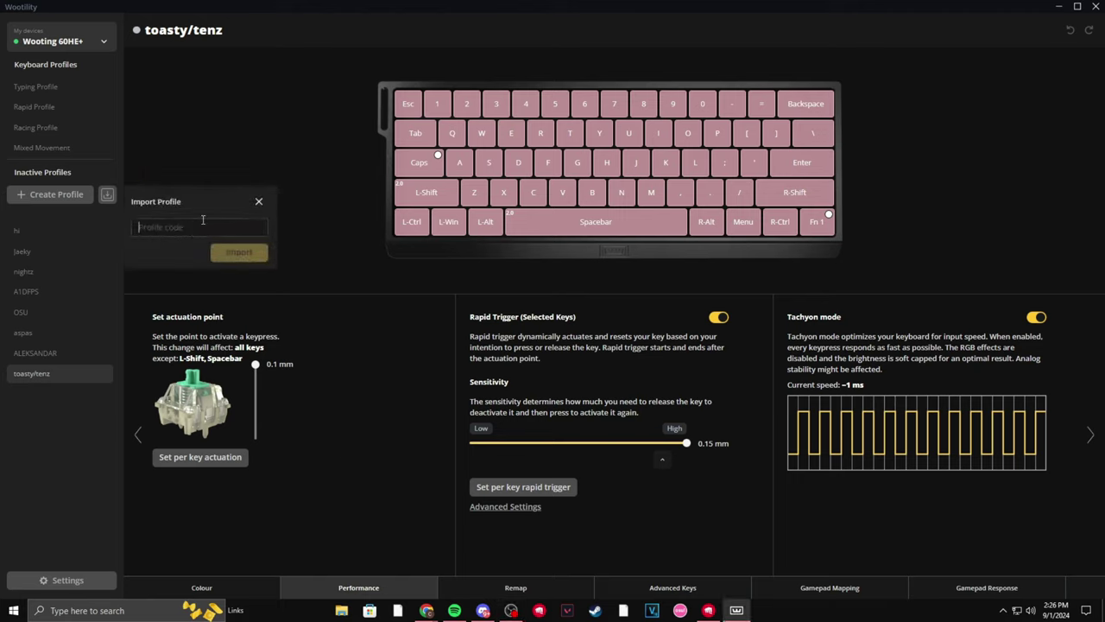
{"action": "left_click", "coordinate": [259, 202]}
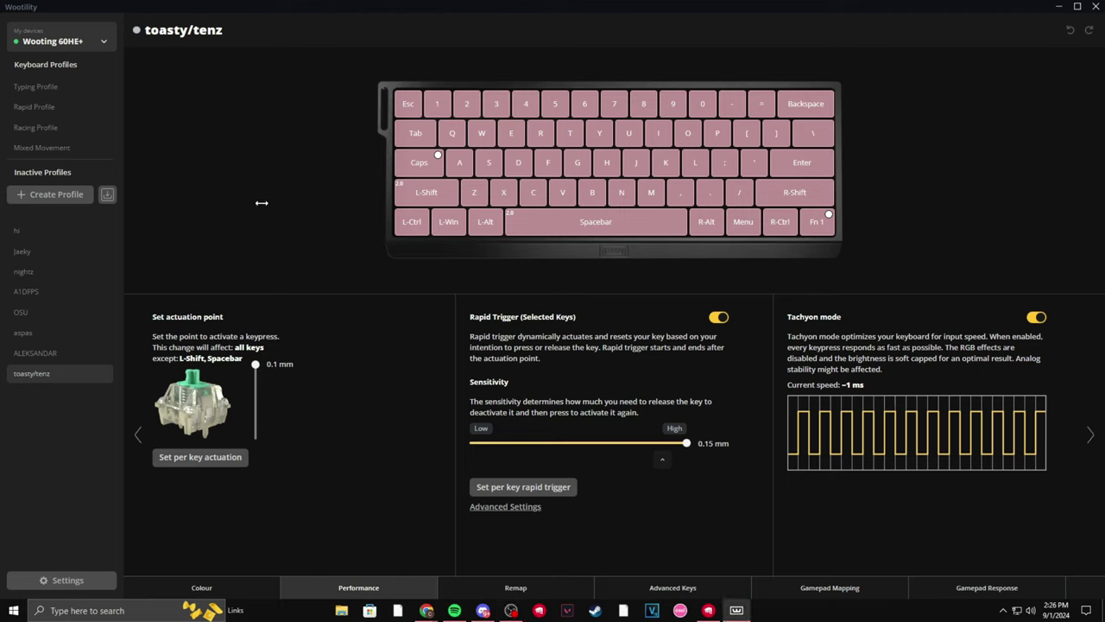